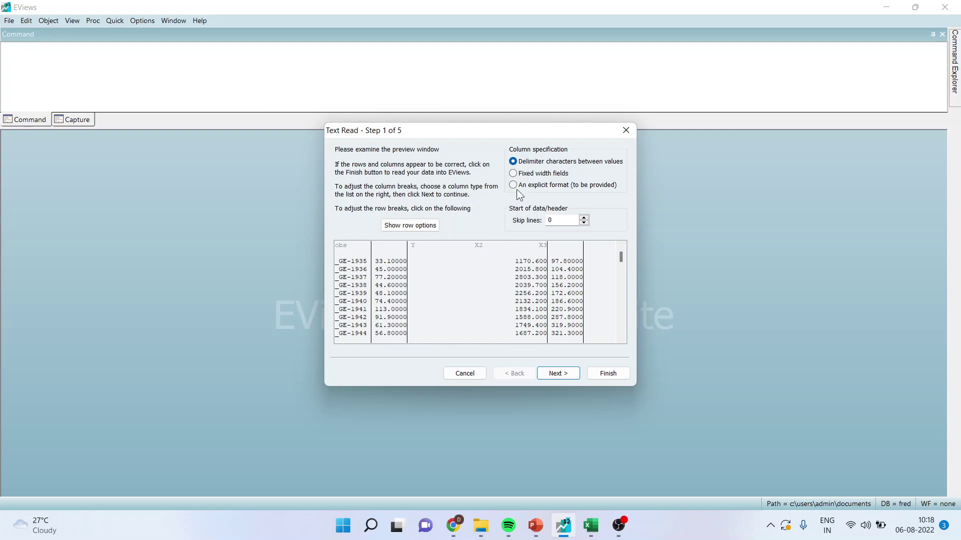
Read the text file as fixed width fields and move the first column break to just after the hyphen, before the year digits.
click(516, 175)
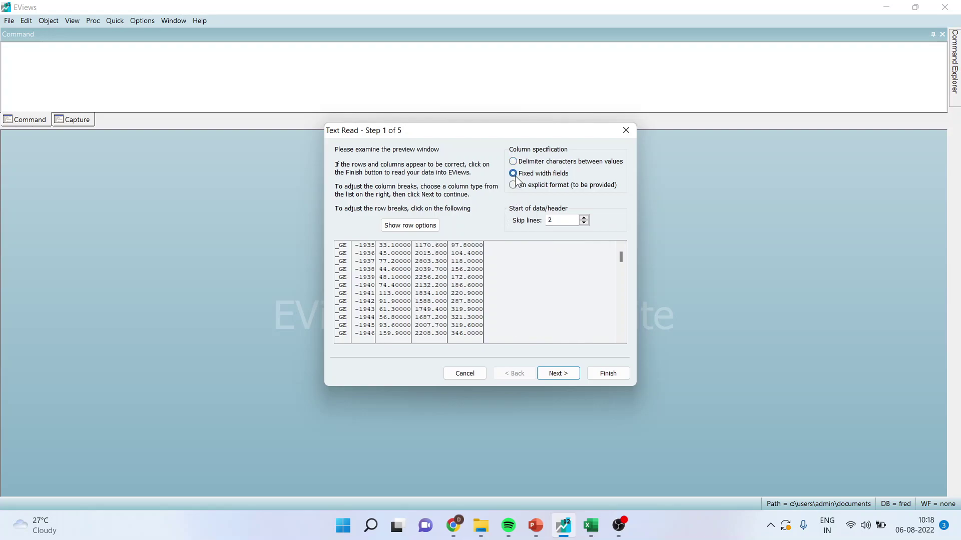
click(558, 375)
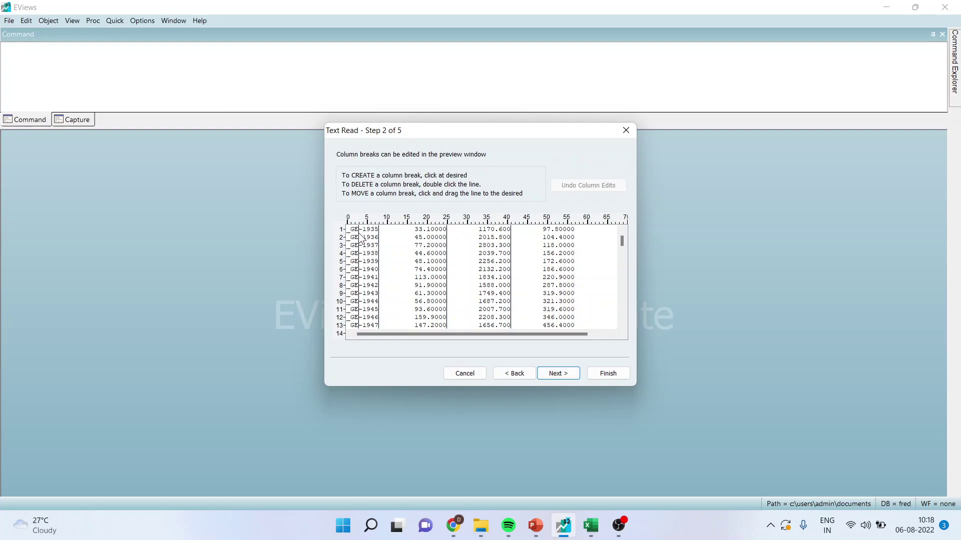
drag(359, 234, 363, 235)
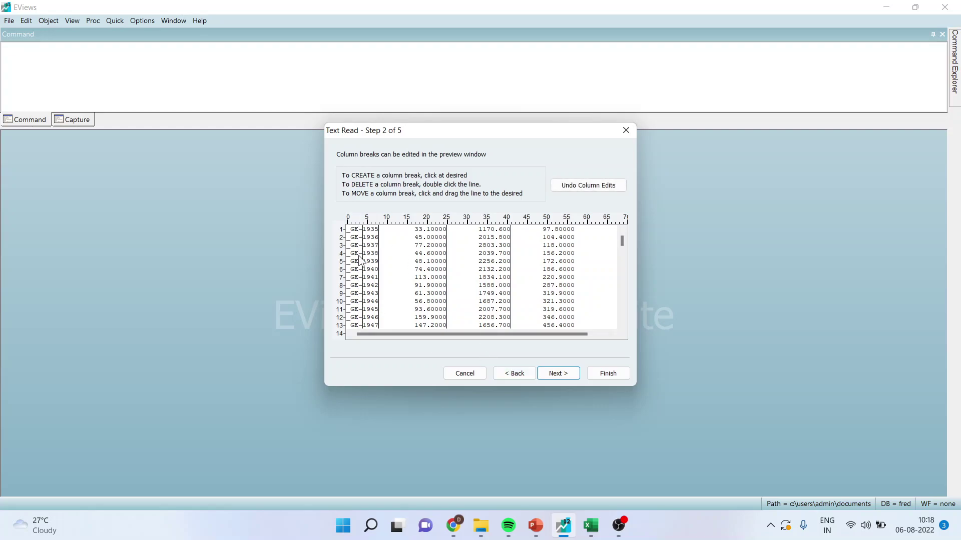
click(559, 375)
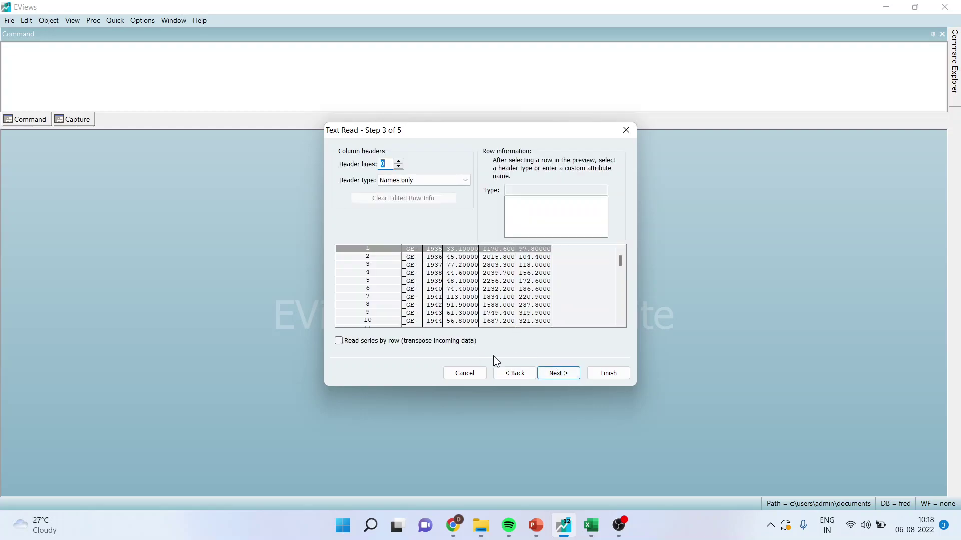
click(549, 374)
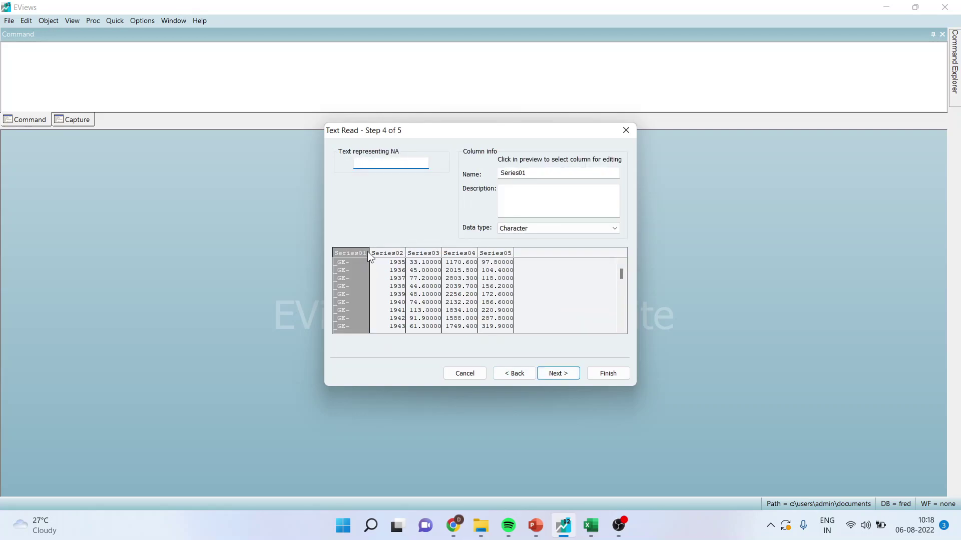
Name the five import columns obs, year, y, x2 and x3, in that order.
drag(559, 174, 492, 178)
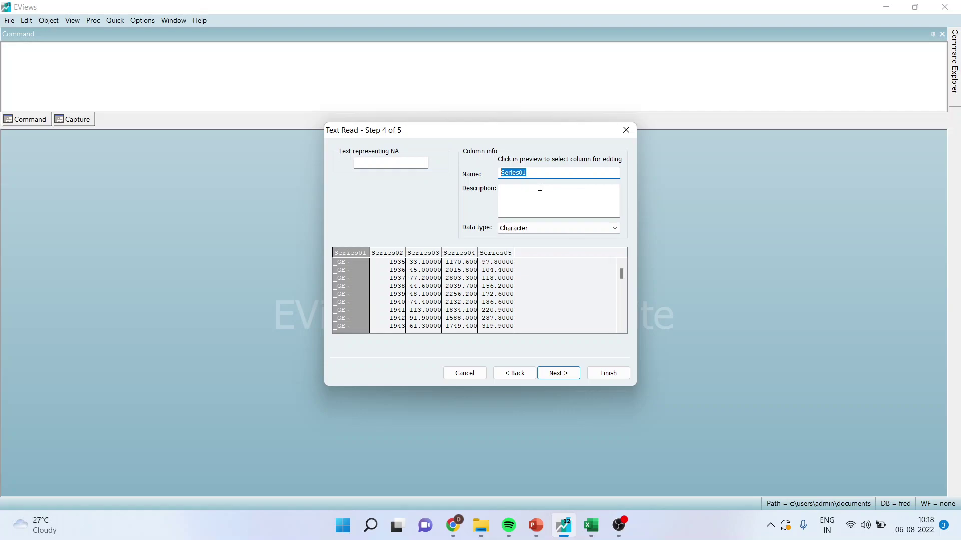
text(obs)
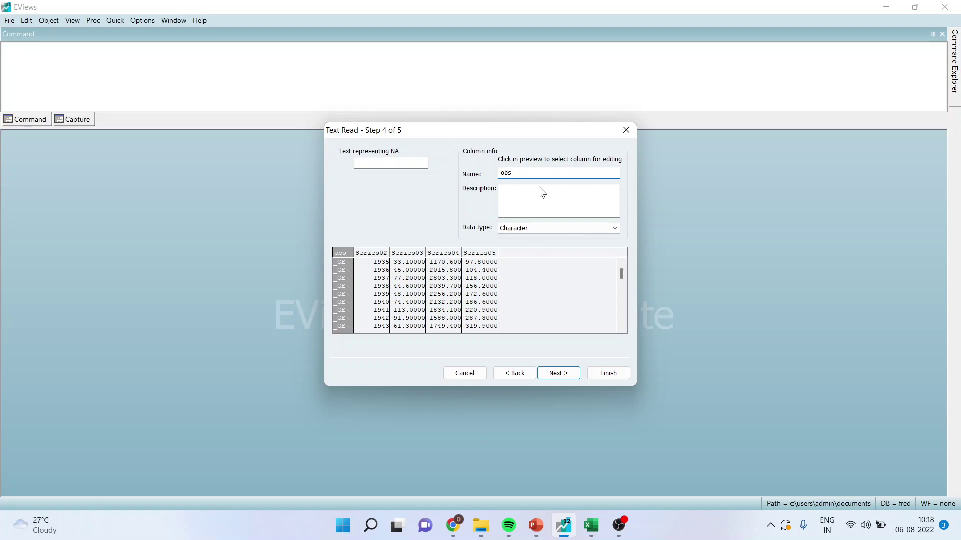
click(385, 253)
text(year)
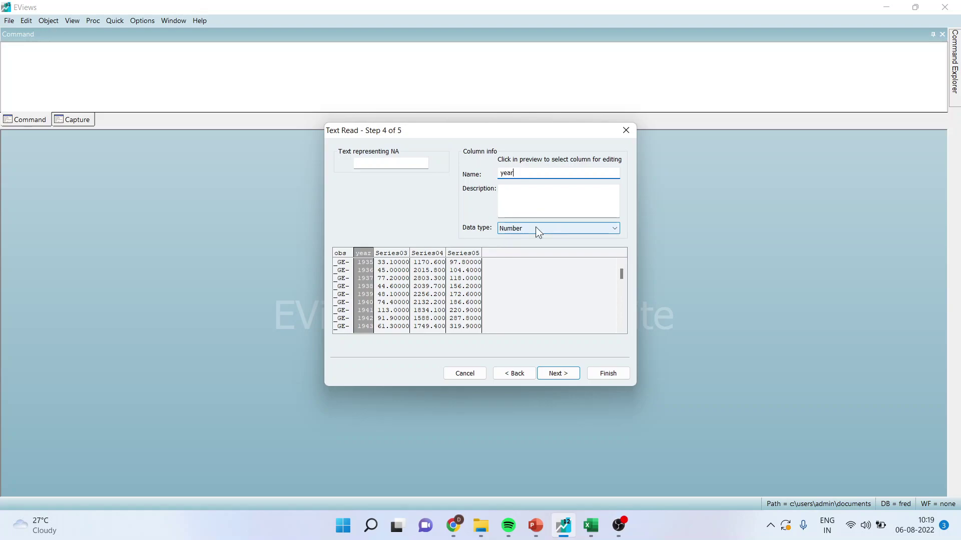
click(404, 255)
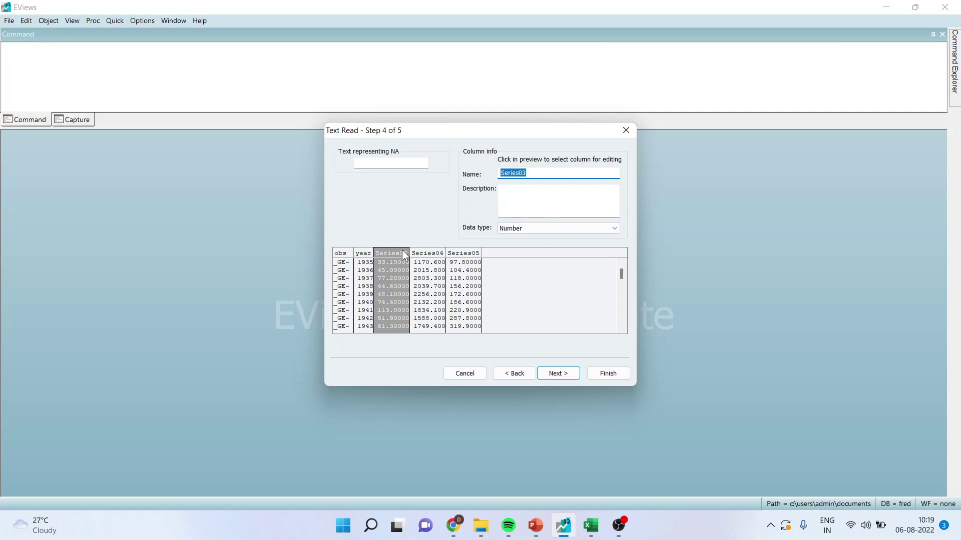
text(y)
click(437, 255)
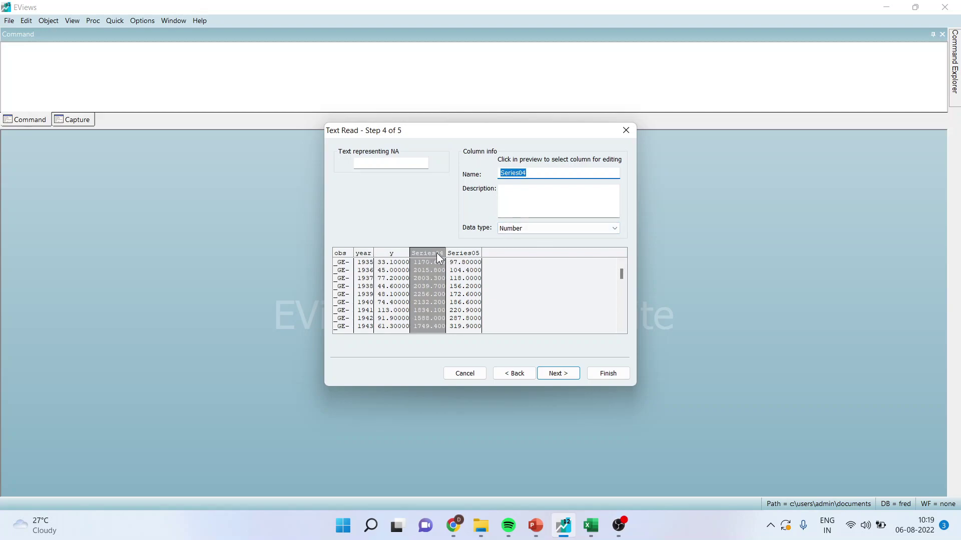
text(x2)
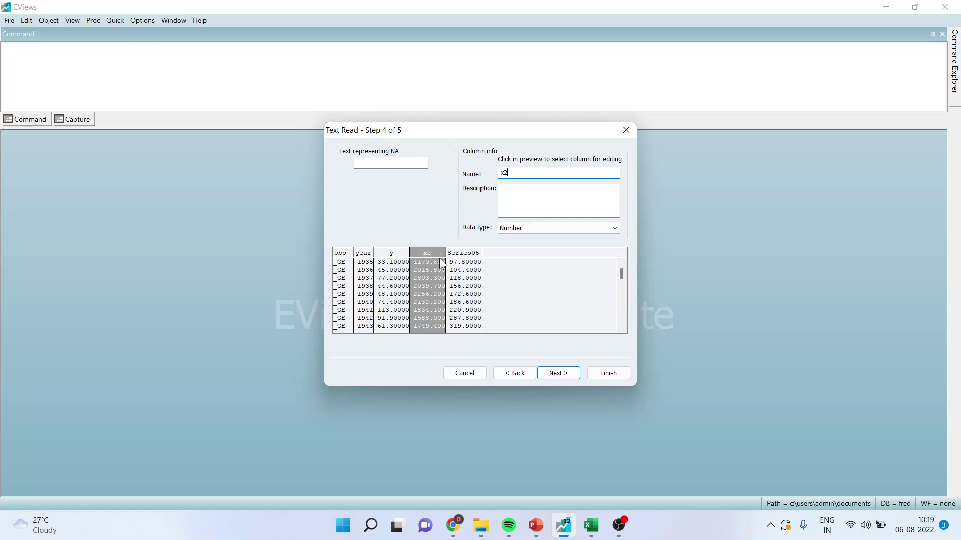
click(459, 253)
text(x3)
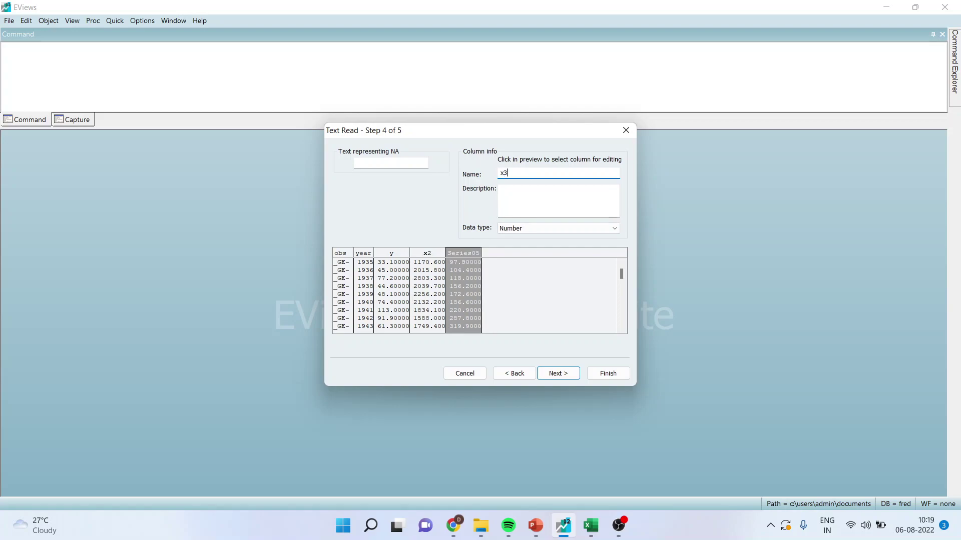
Set the year column's data type to Number and finish the import as a new workfile, without linking to the external source.
click(371, 254)
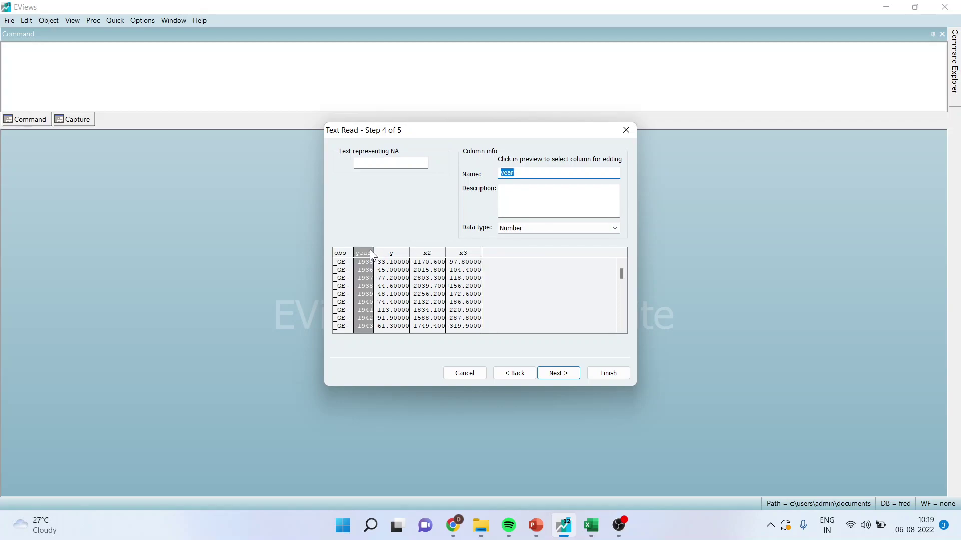
click(617, 228)
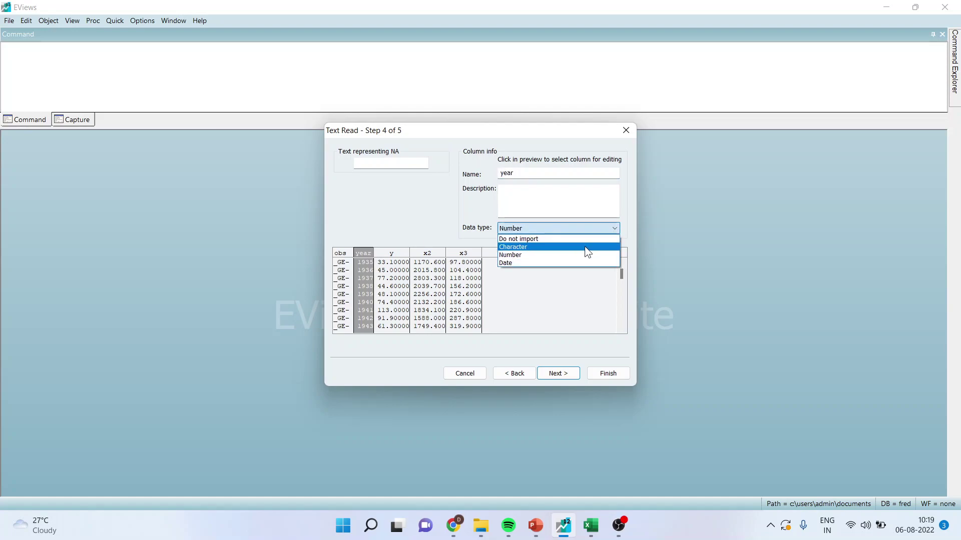
click(567, 256)
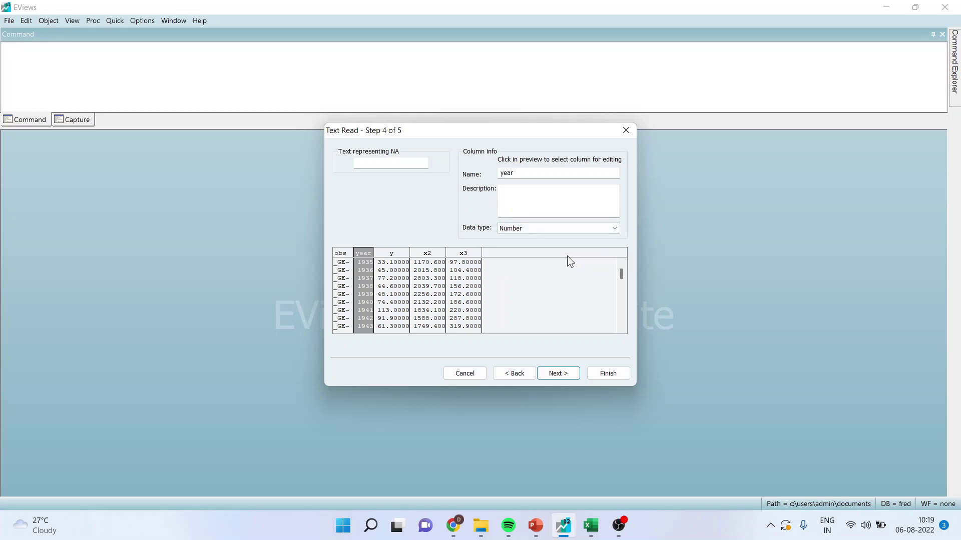
click(557, 376)
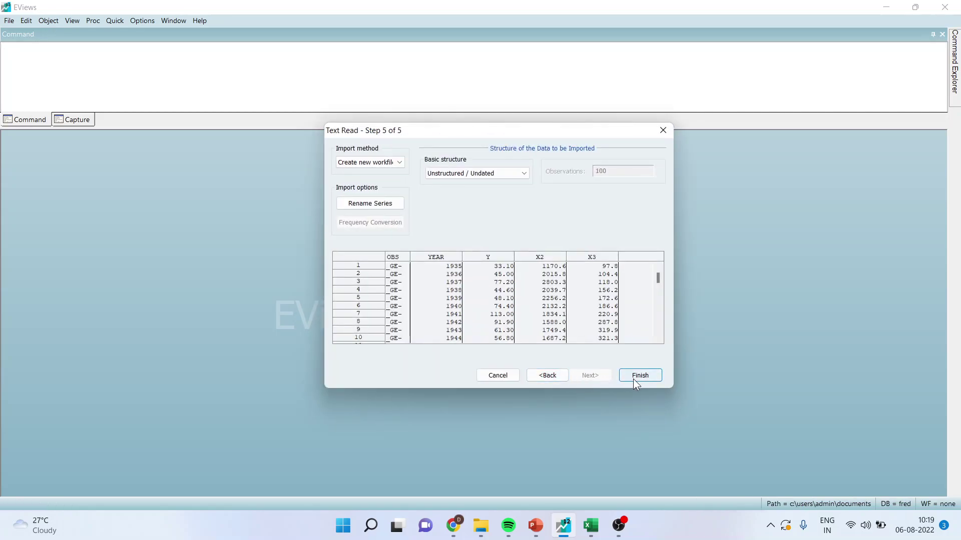
click(640, 376)
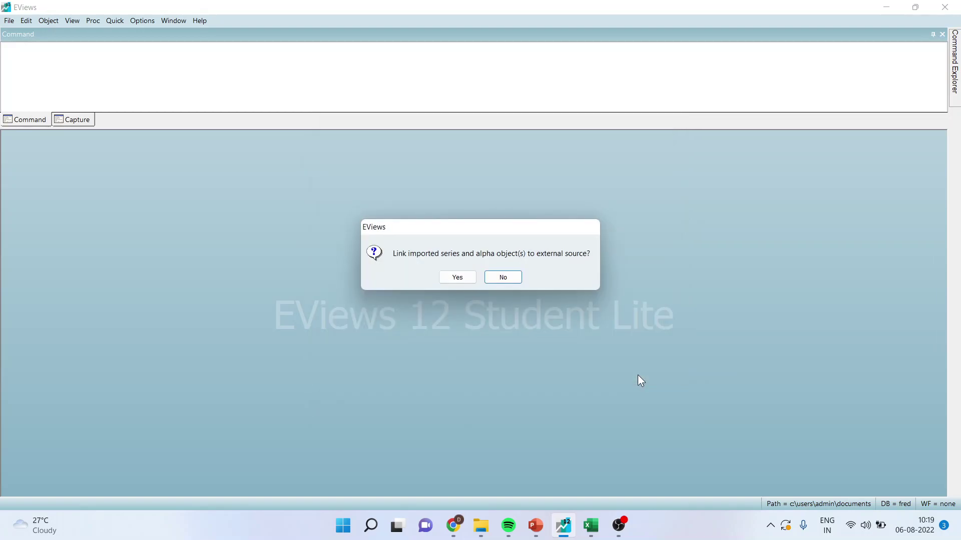
click(511, 278)
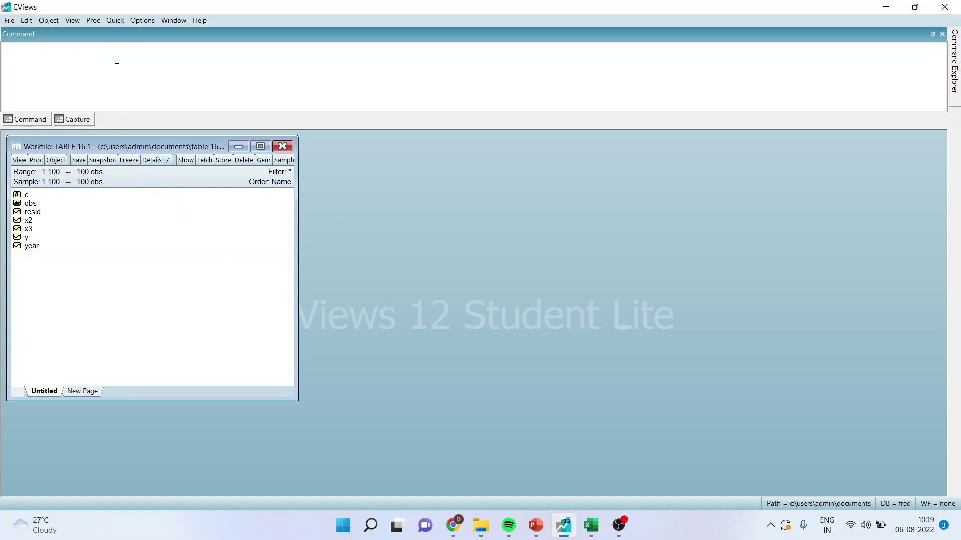
click(115, 20)
click(149, 122)
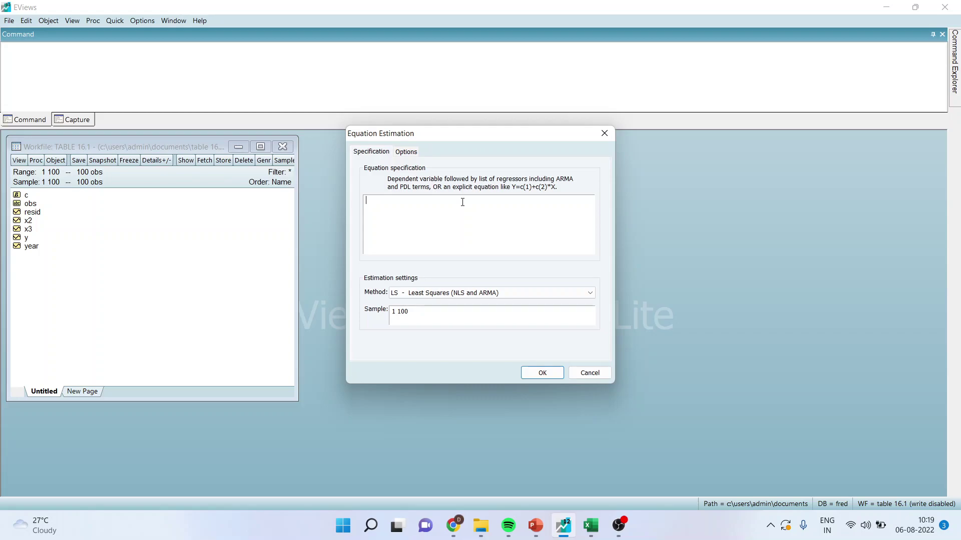
click(586, 373)
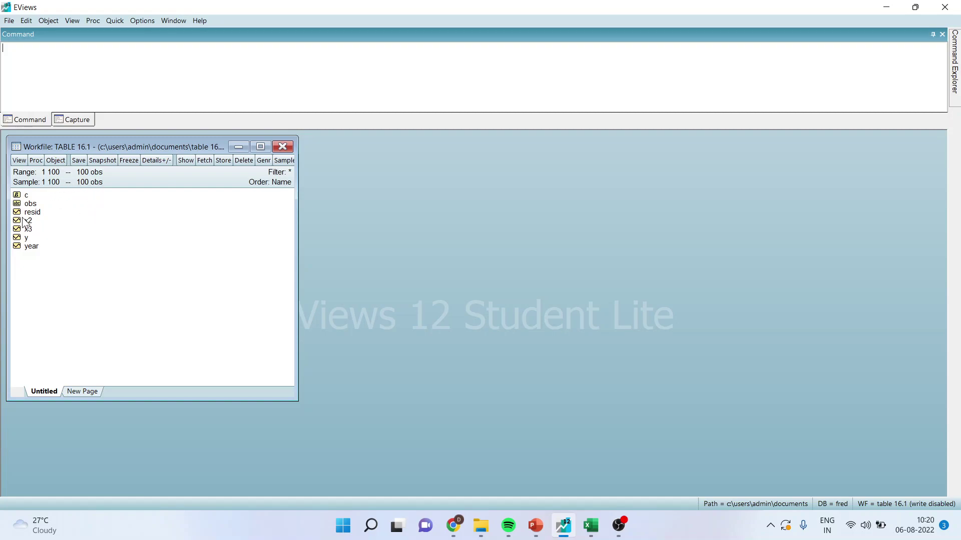
Examine the contents of the imported obs and year series, closing each one after viewing.
double_click(31, 203)
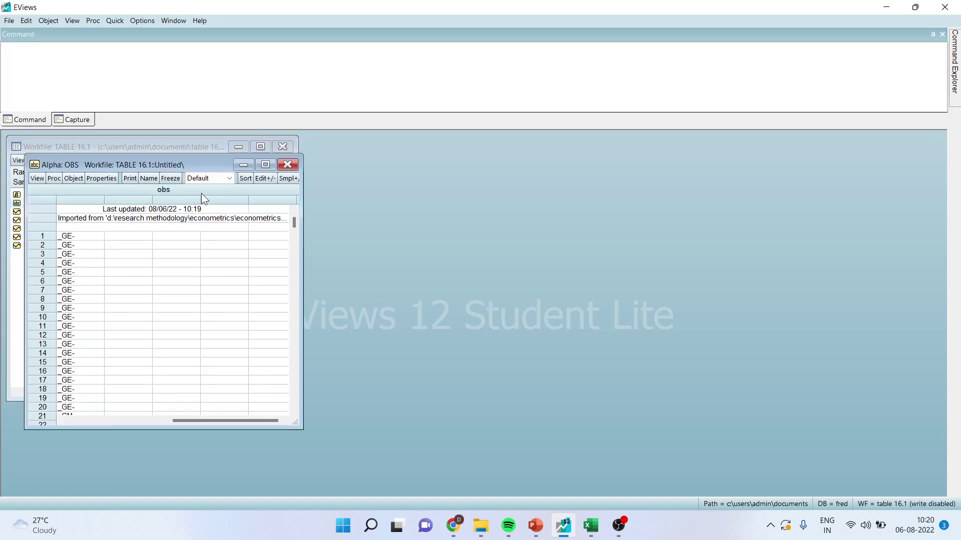
drag(187, 165, 321, 131)
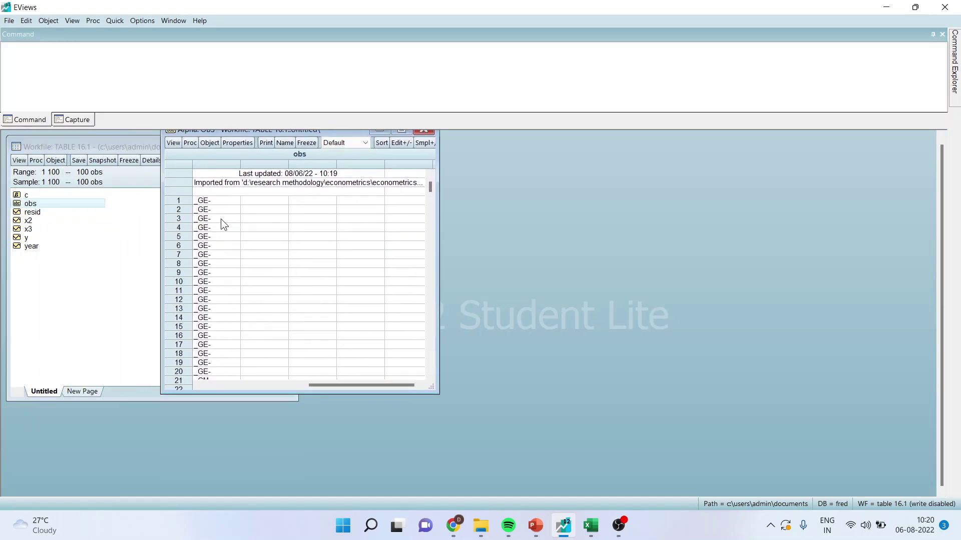
mouse_move(430, 189)
mouse_down()
mouse_move(434, 355)
mouse_move(437, 185)
mouse_up()
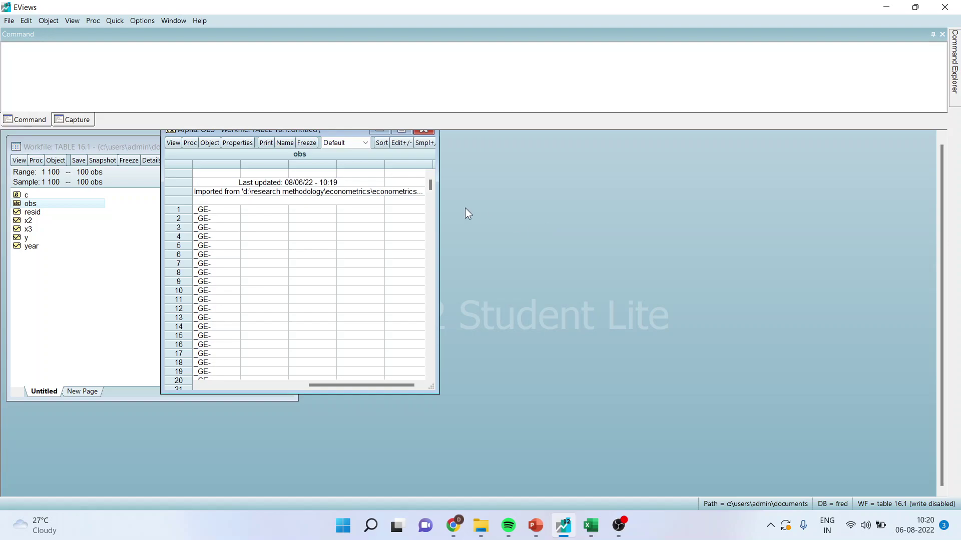
click(422, 131)
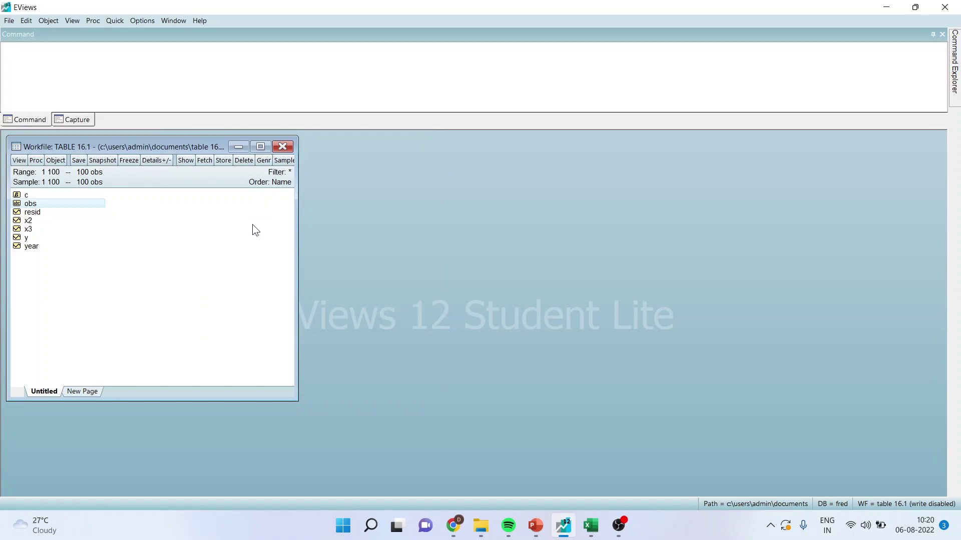
double_click(32, 247)
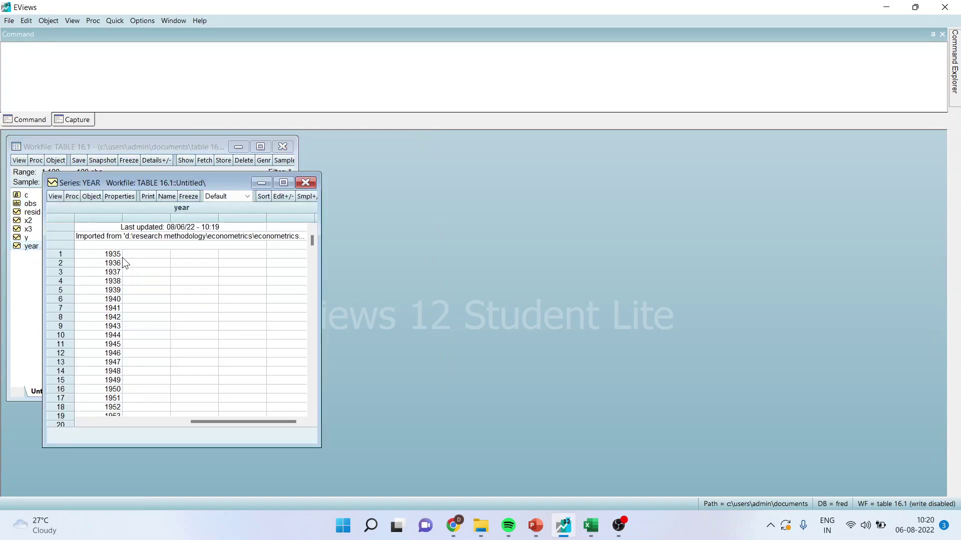
scroll(138, 398, down, 2)
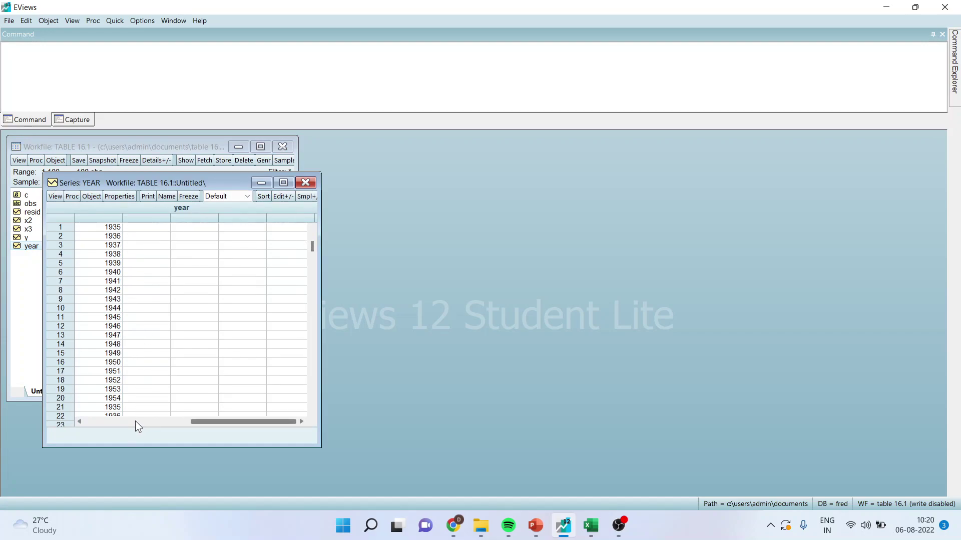
click(306, 183)
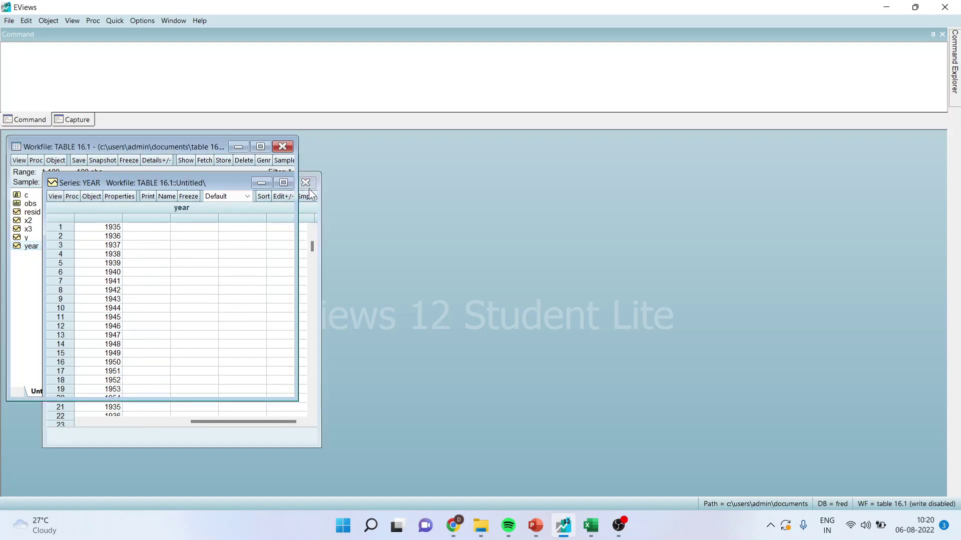
Open the structure settings of the current workfile page and choose Dated Panel as the structure type.
click(35, 160)
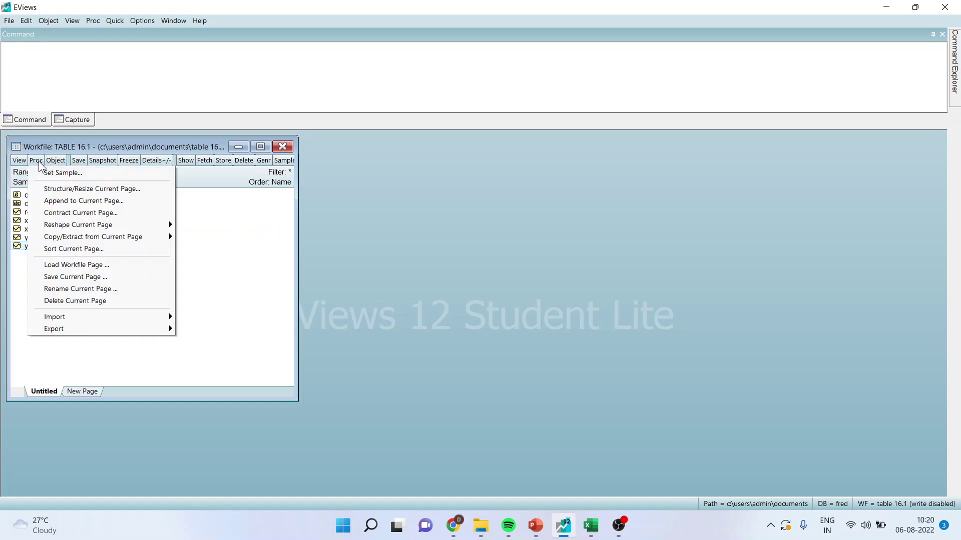
click(74, 189)
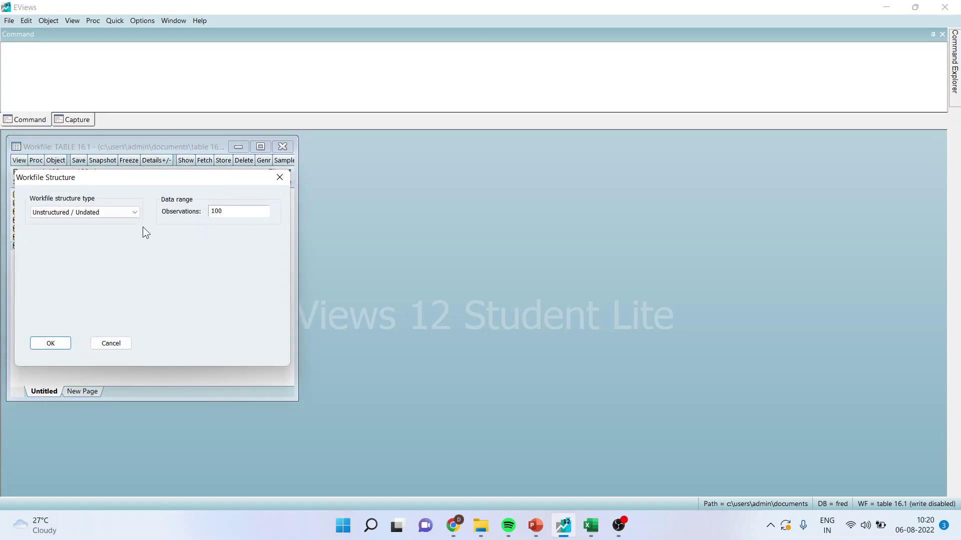
click(135, 212)
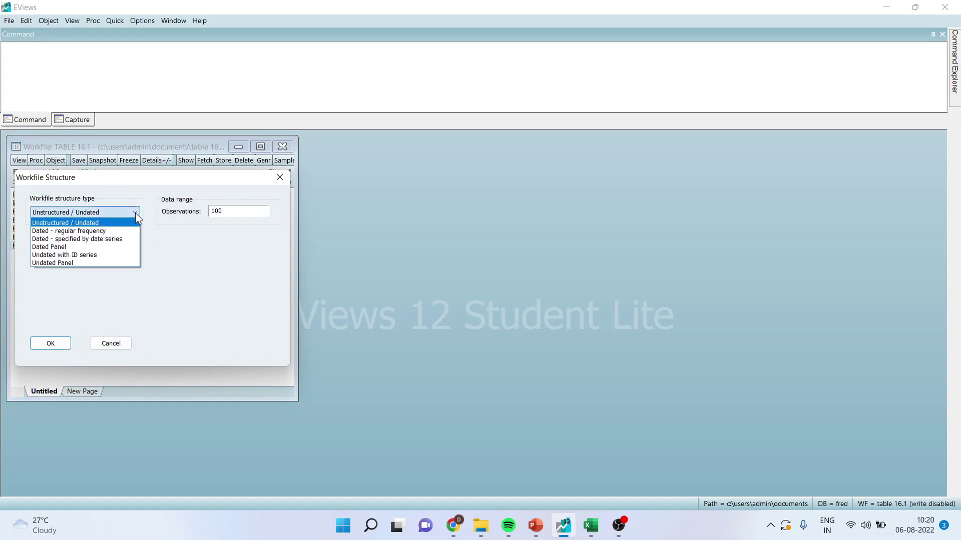
click(114, 247)
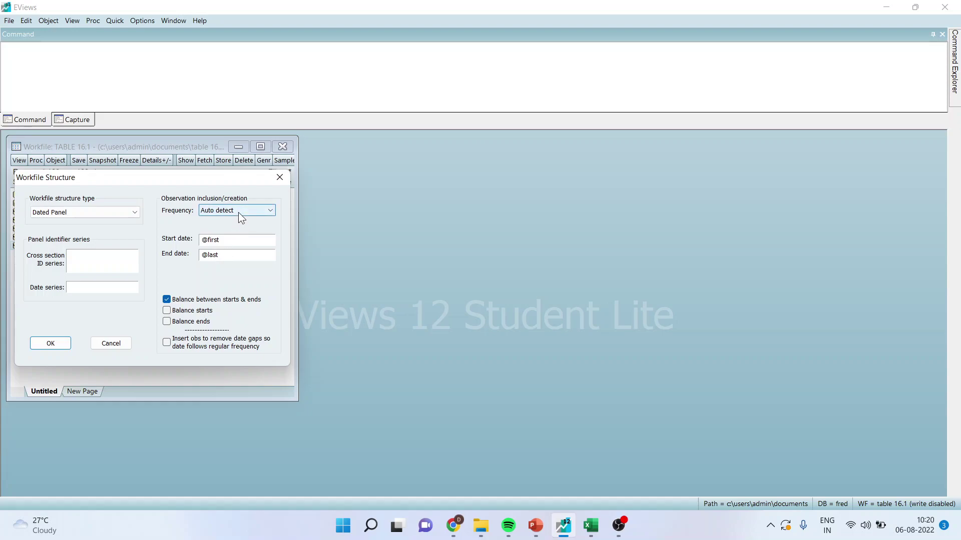
Set obs as the cross-section ID series and year as the date series, then apply the structure, accepting removal of observations with missing dates.
click(94, 265)
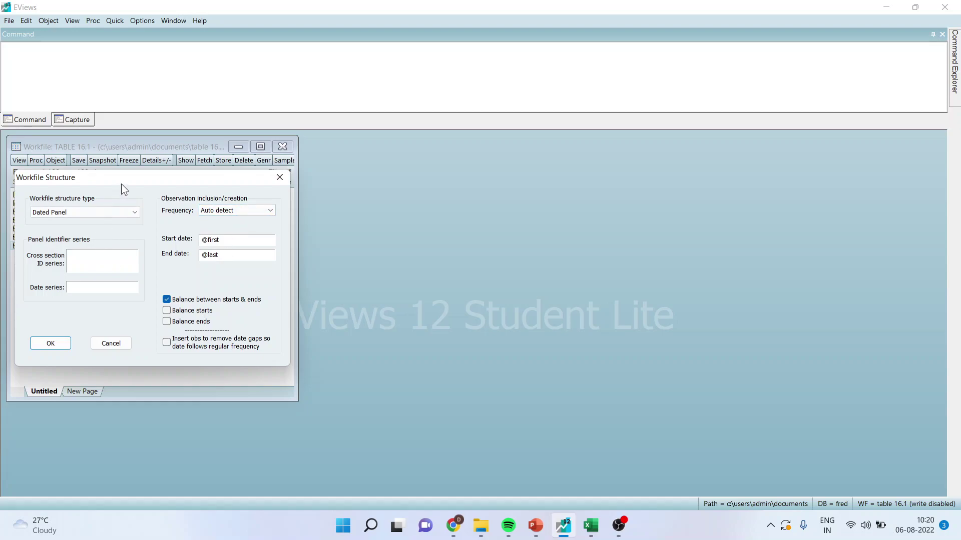
drag(121, 184, 427, 178)
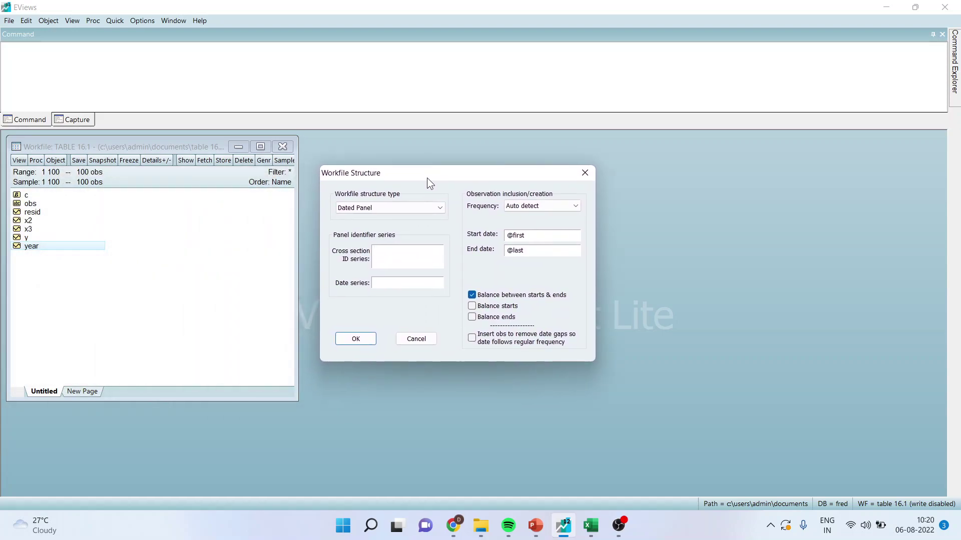
click(387, 255)
text(obs)
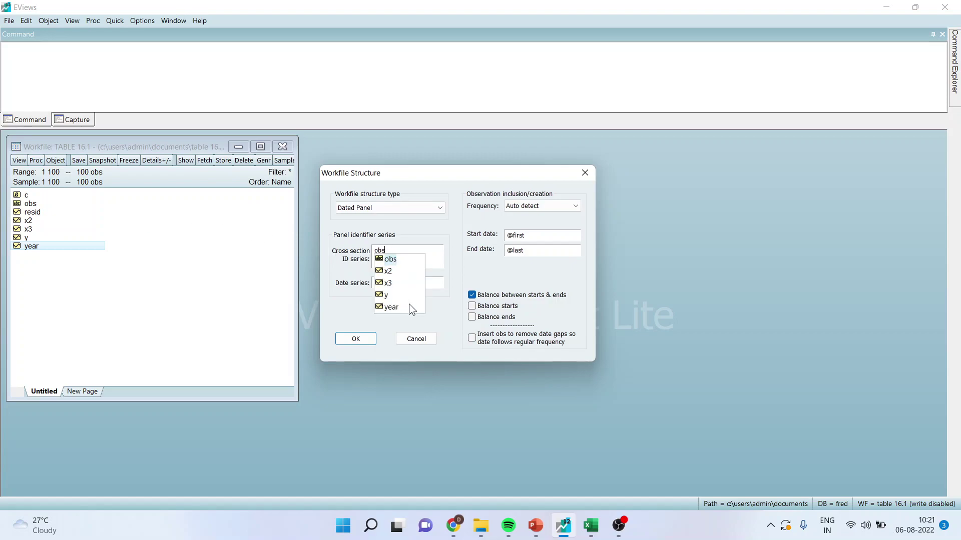
click(438, 285)
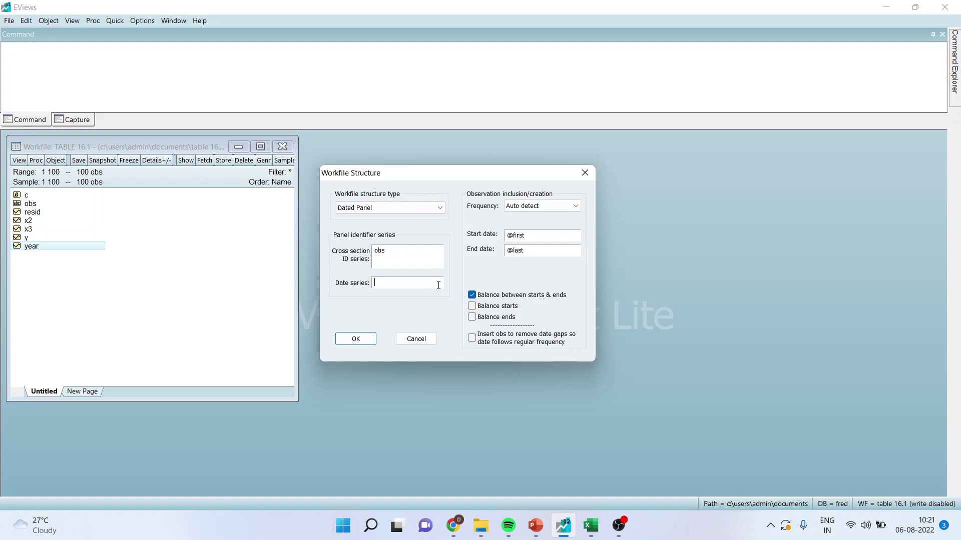
text(year)
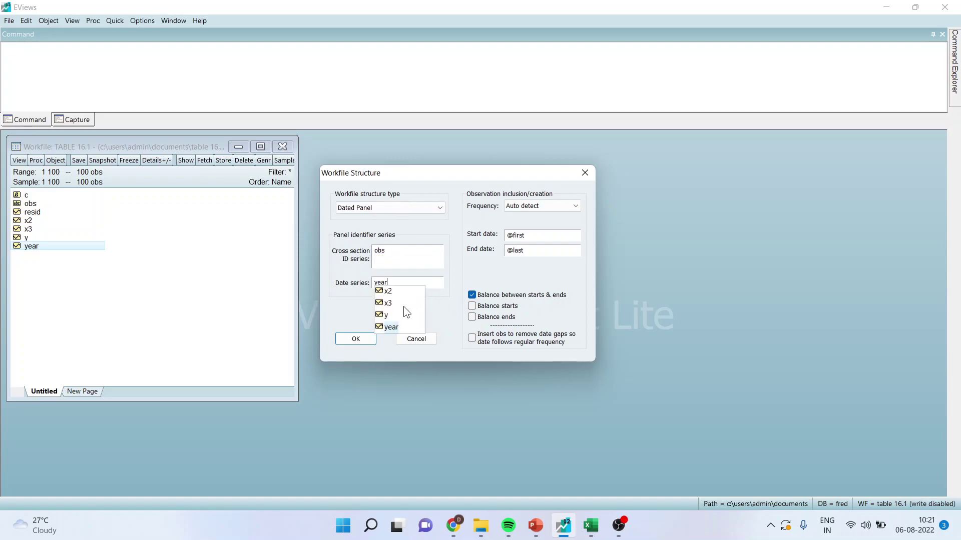
click(354, 340)
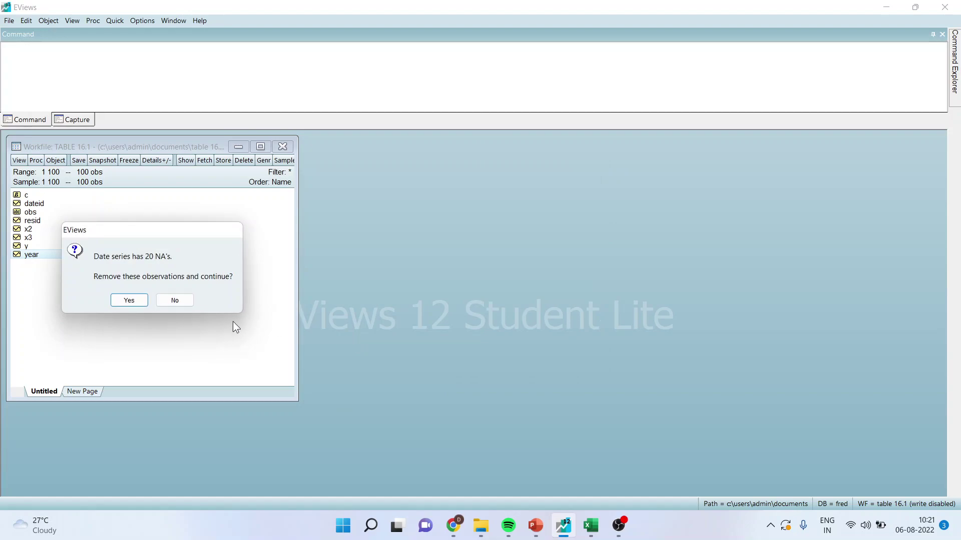
click(131, 304)
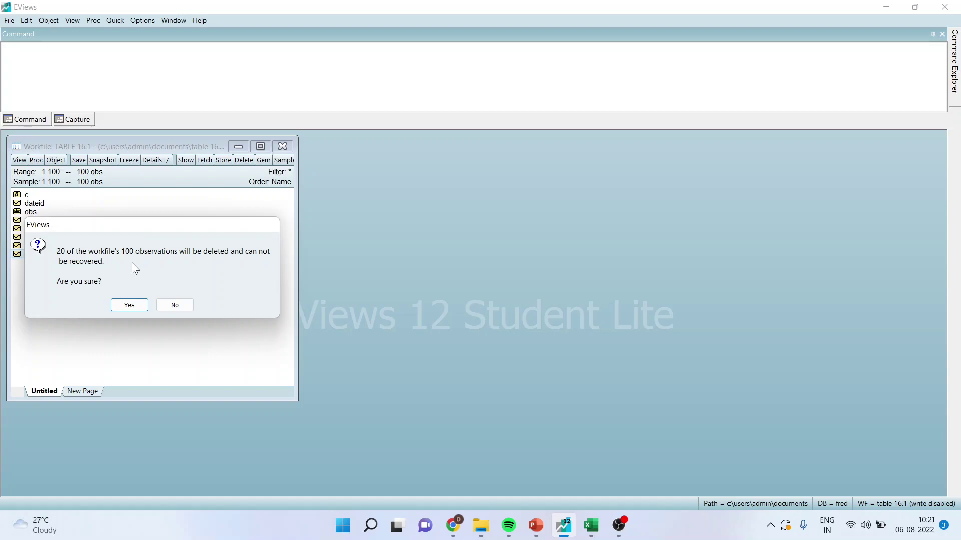
click(130, 305)
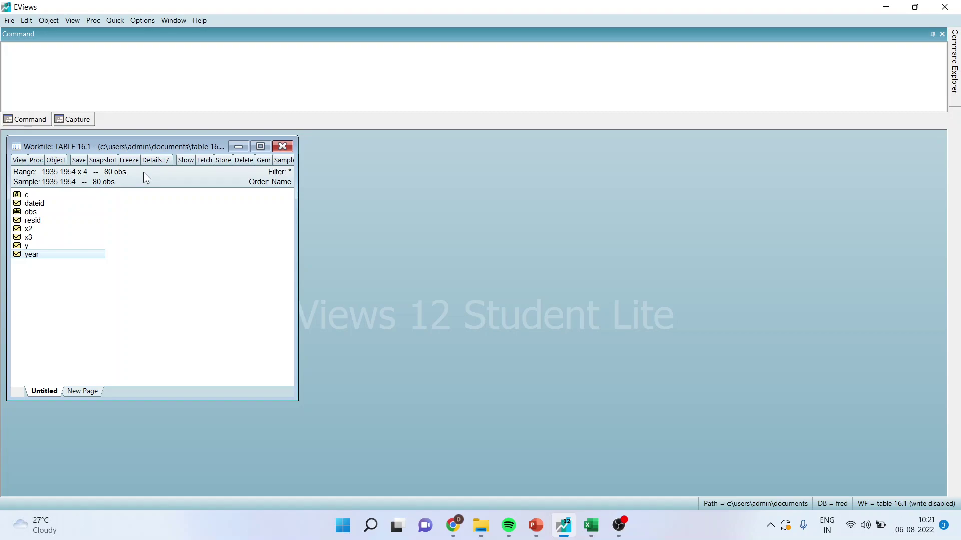
Estimate a least squares equation with y as dependent variable and c, x2 and x3 as regressors over the sample 1935 1954.
click(115, 22)
click(155, 124)
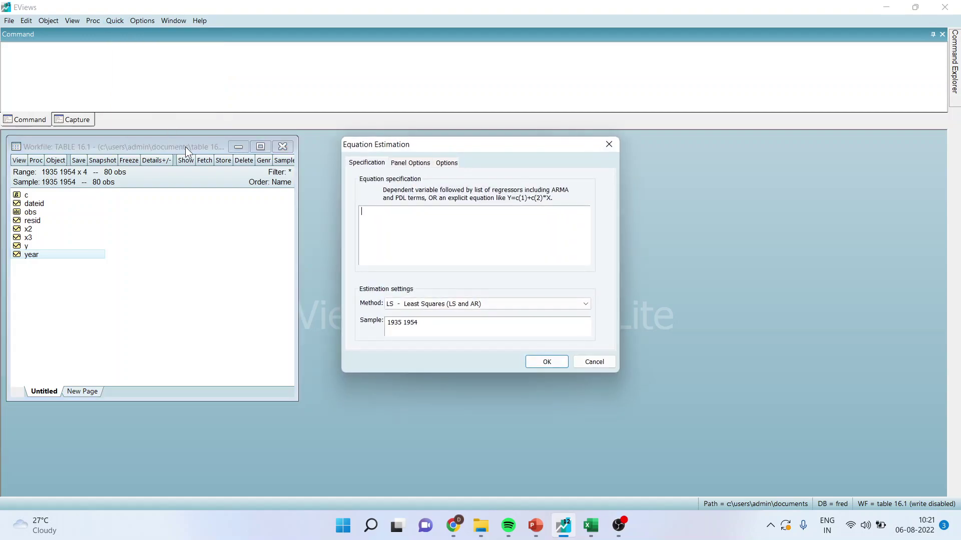
click(412, 166)
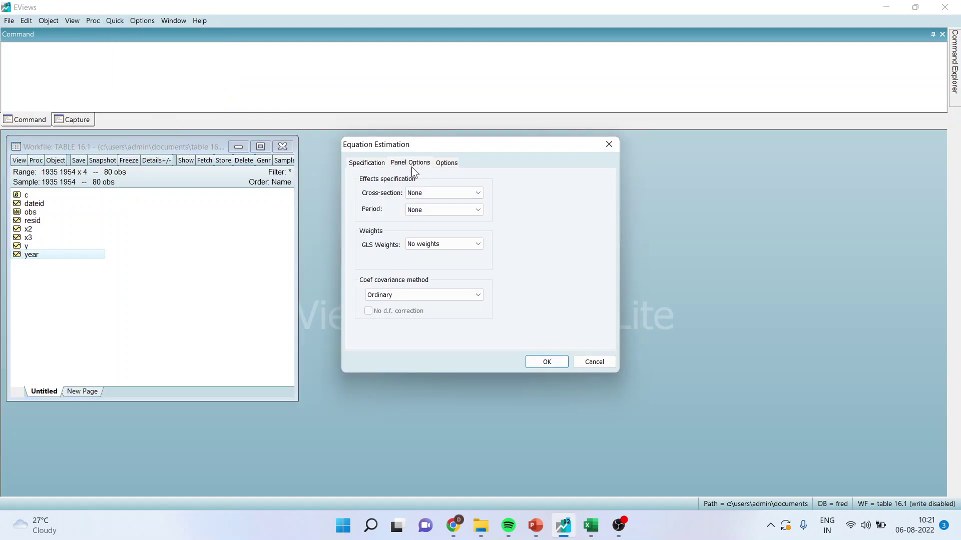
click(368, 165)
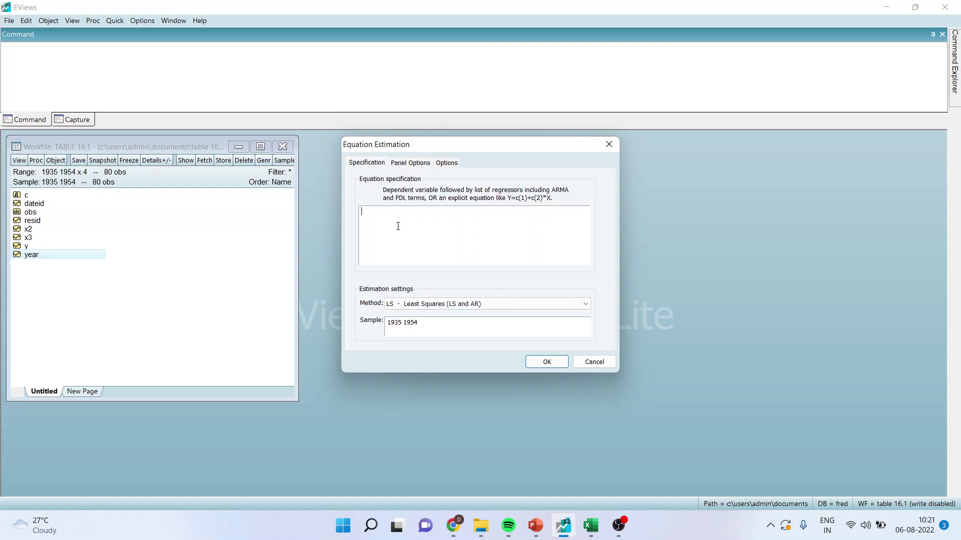
text(y c x2 x3)
click(557, 360)
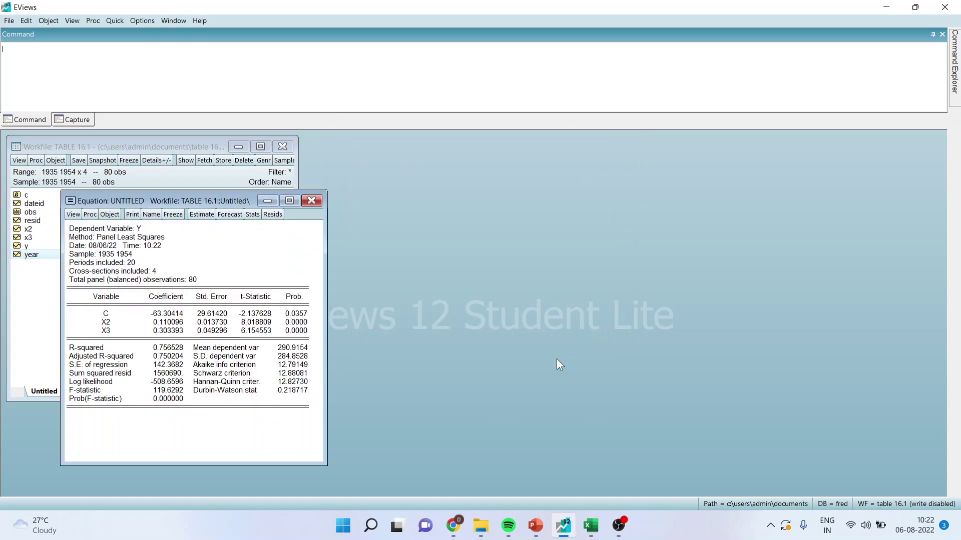
Maximize the equation output window and examine the probability values of C, X2 and X3.
drag(205, 201, 470, 146)
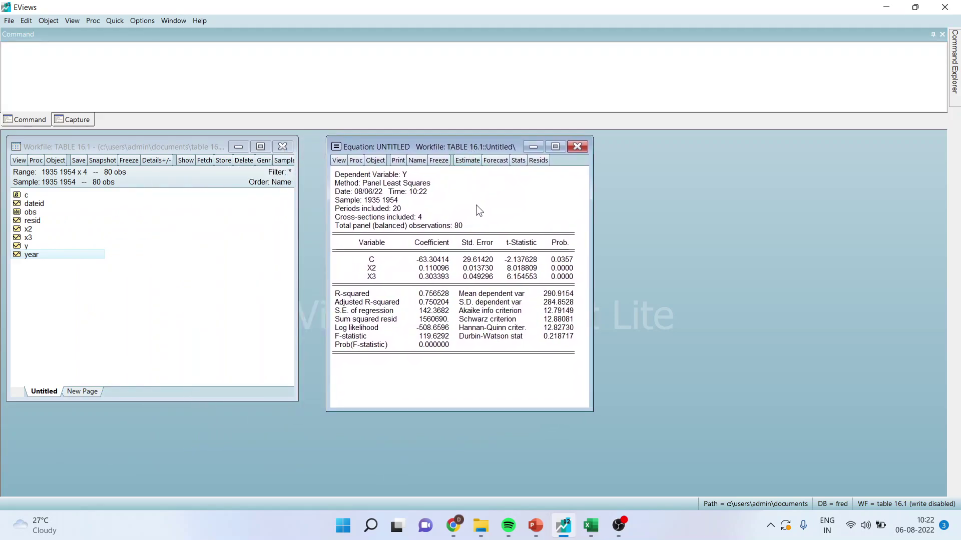
click(556, 148)
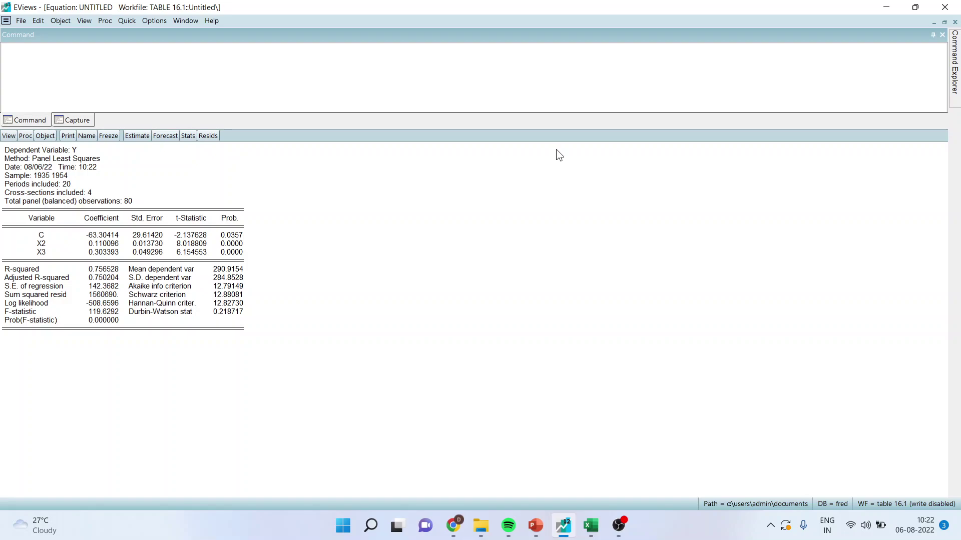
click(232, 245)
click(235, 253)
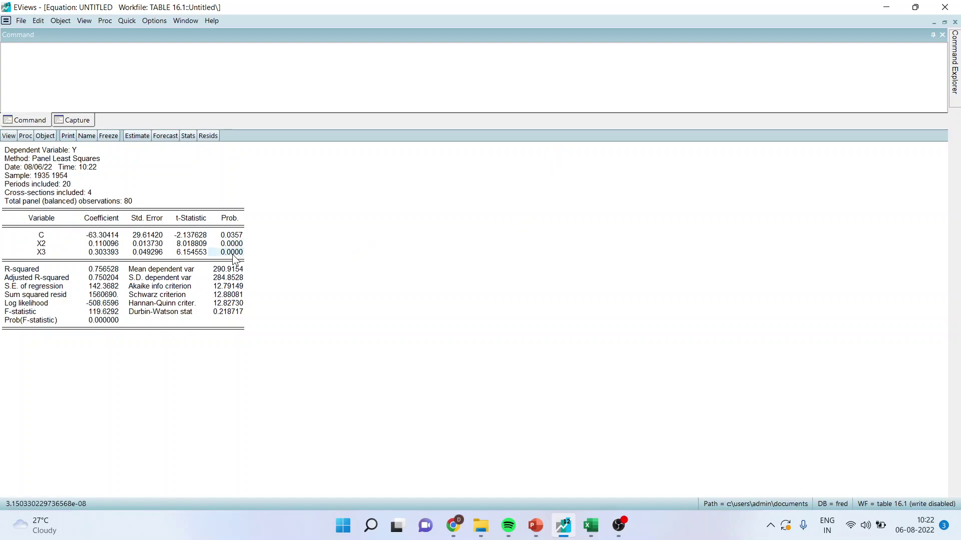
click(50, 245)
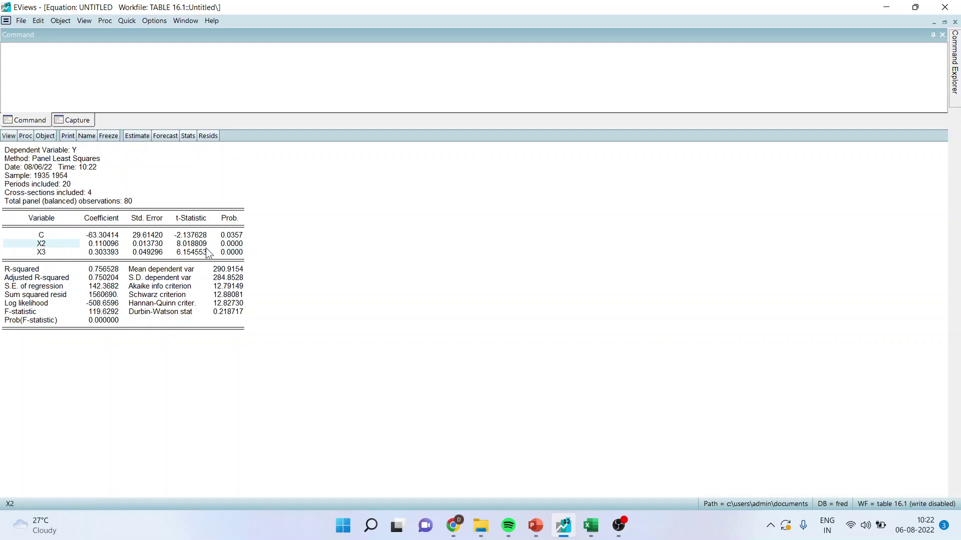
click(235, 235)
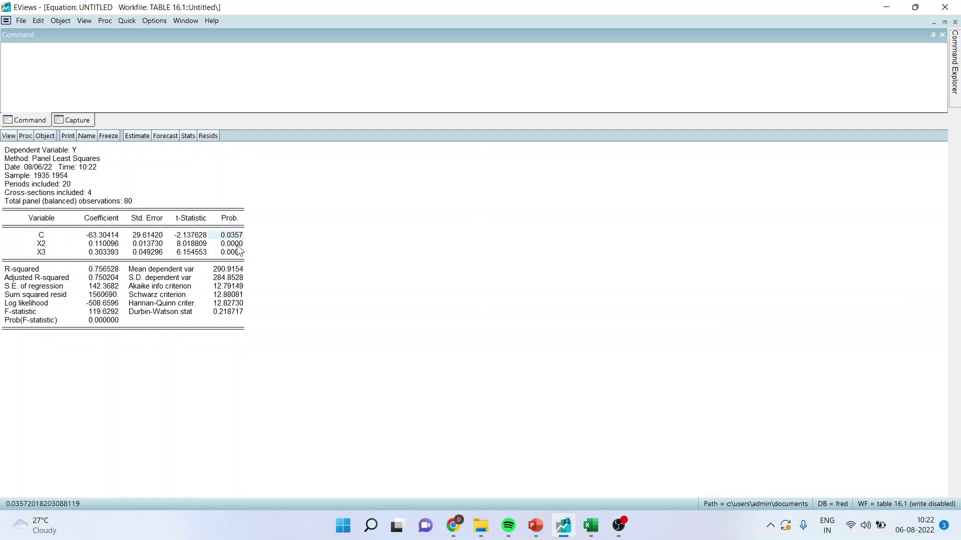
click(235, 243)
click(235, 252)
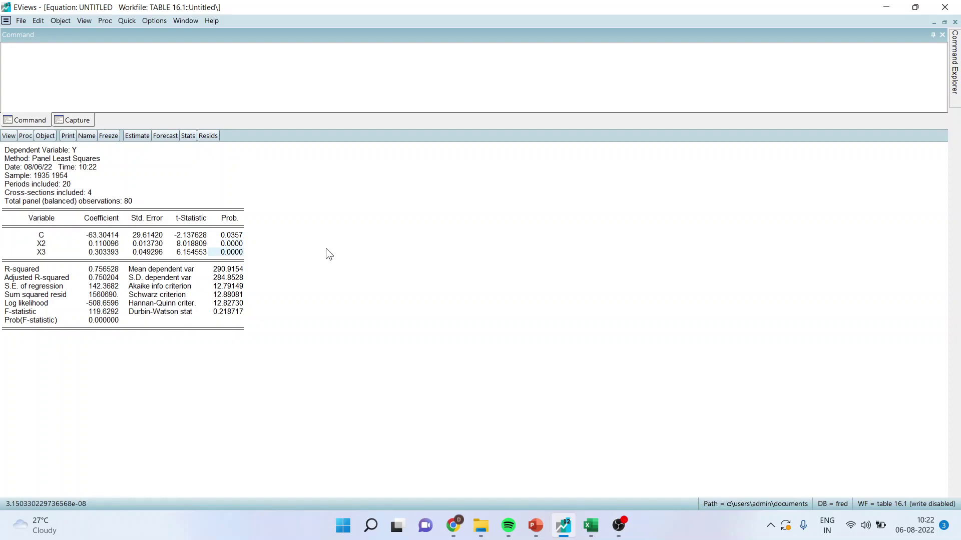
Examine the coefficients of C, X2 and X3, the R-squared and the Durbin-Watson statistic in the regression output.
click(103, 236)
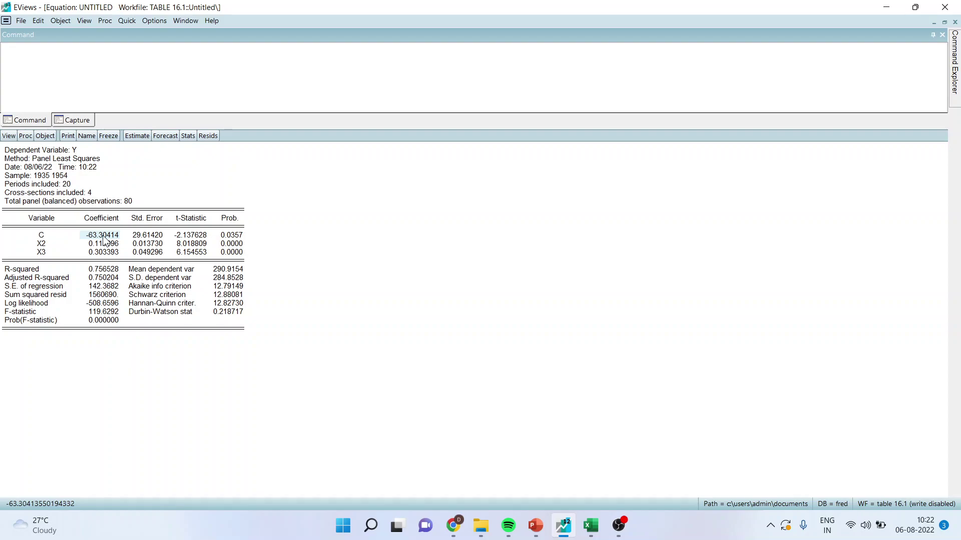
click(99, 245)
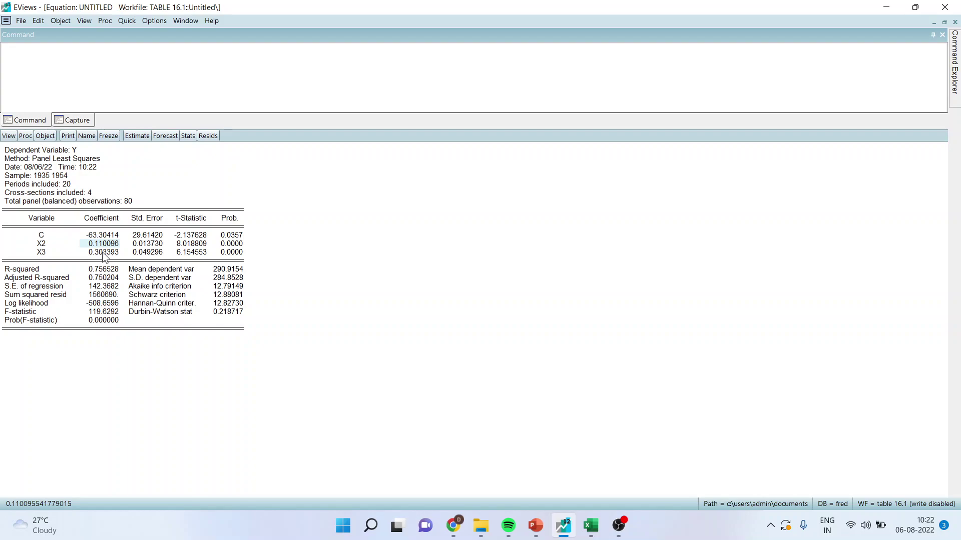
click(98, 256)
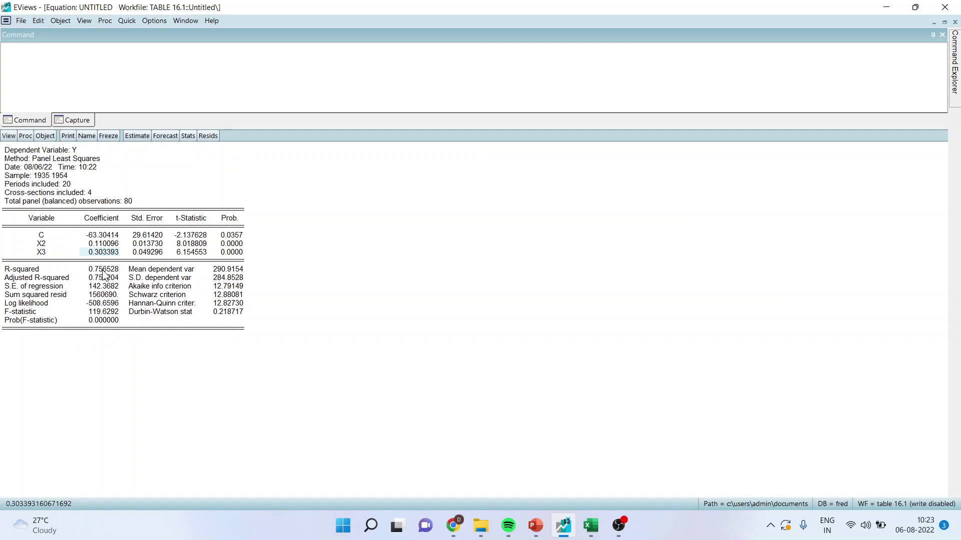
click(104, 270)
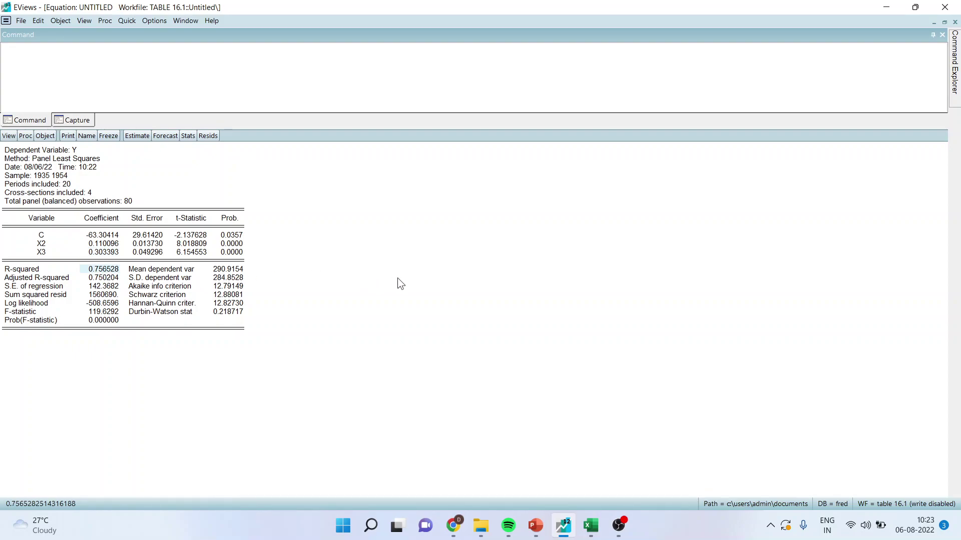
click(229, 312)
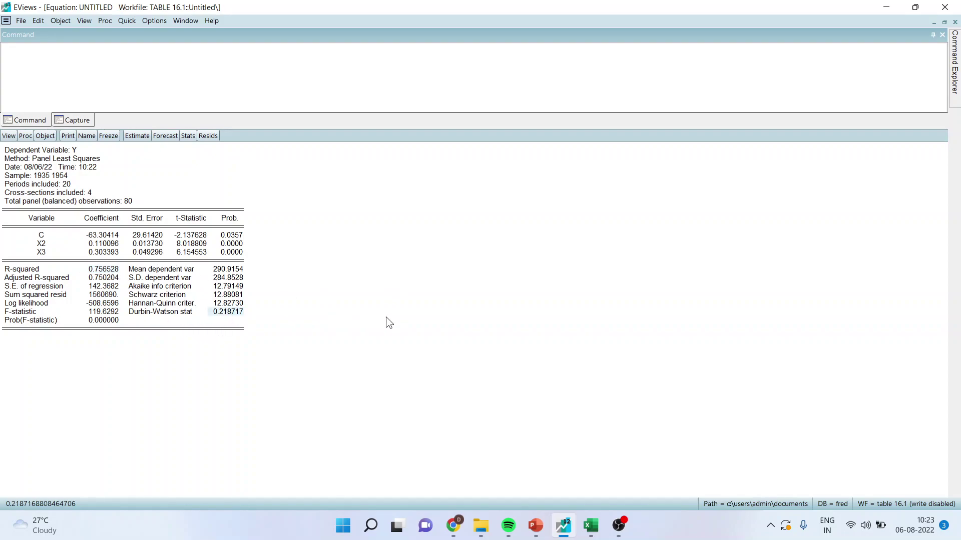
Switch to the PowerPoint presentation and read the "Limitations of this model" slide.
click(535, 526)
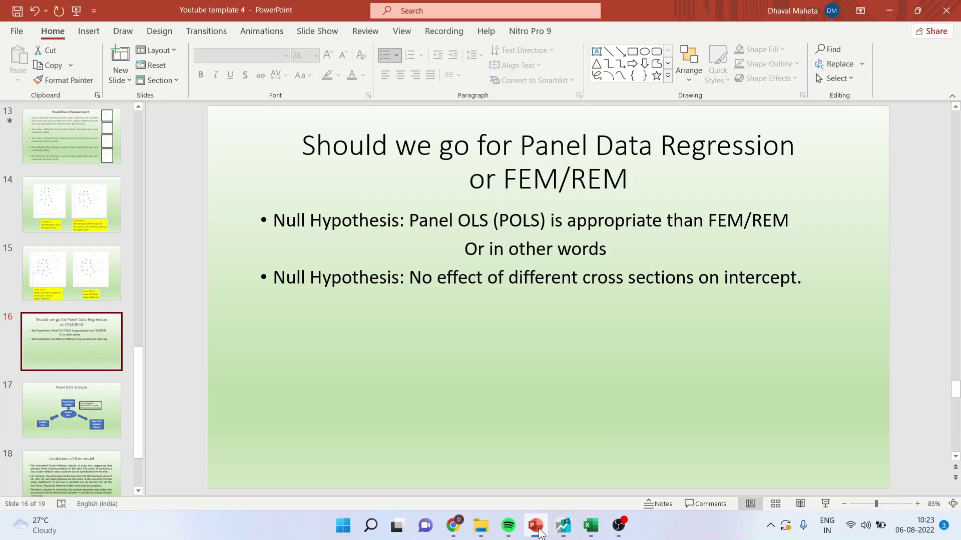
click(95, 475)
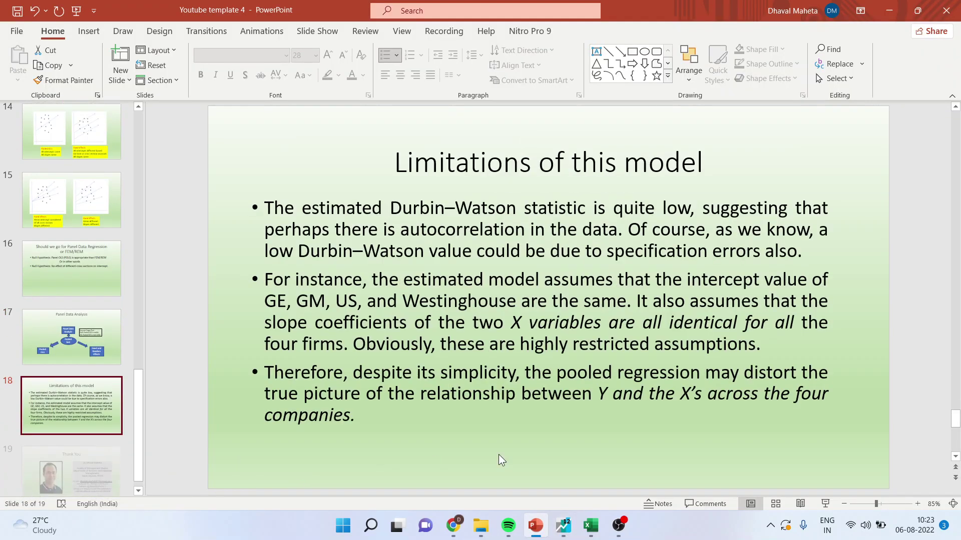
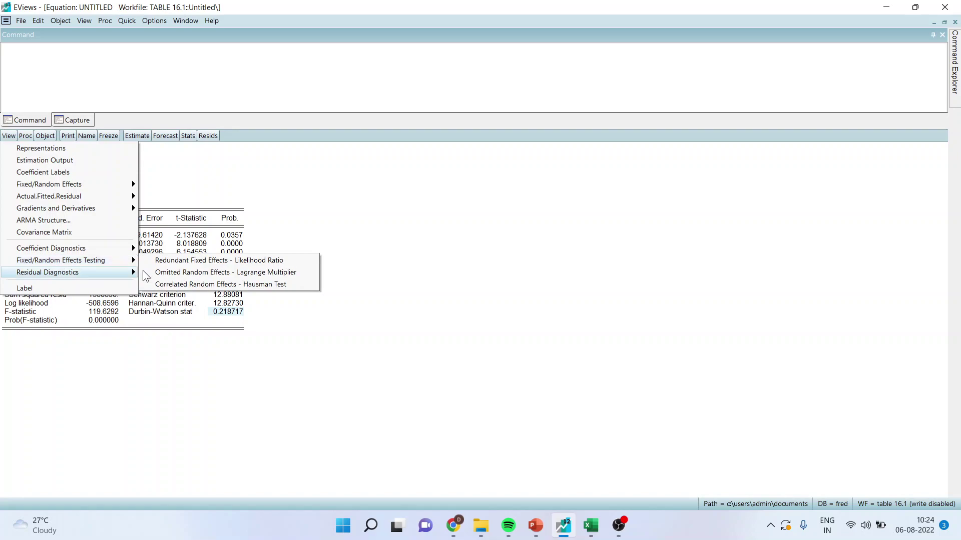
Run the Omitted Random Effects - Lagrange Multiplier test on the equation and examine the Breusch-Pagan cross-section and time probabilities.
click(189, 273)
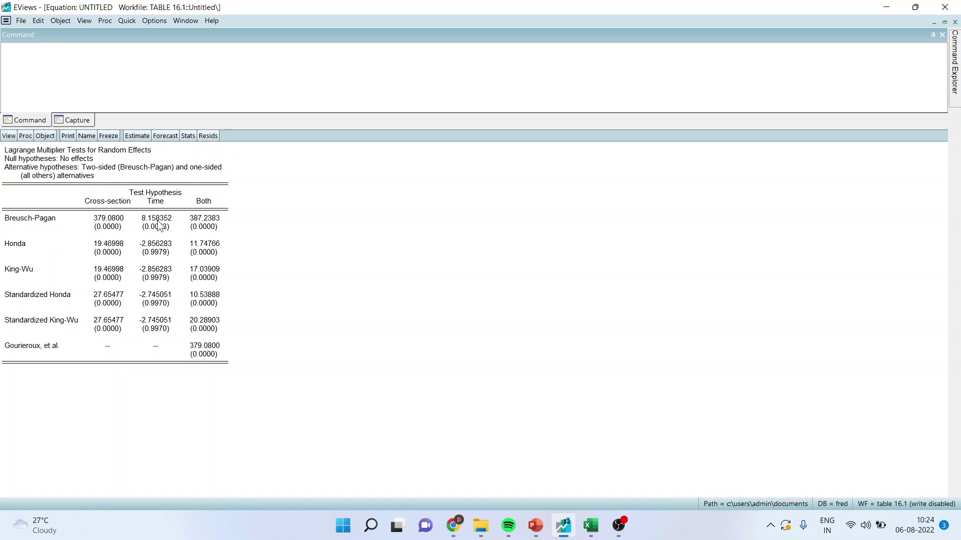
click(108, 227)
click(156, 229)
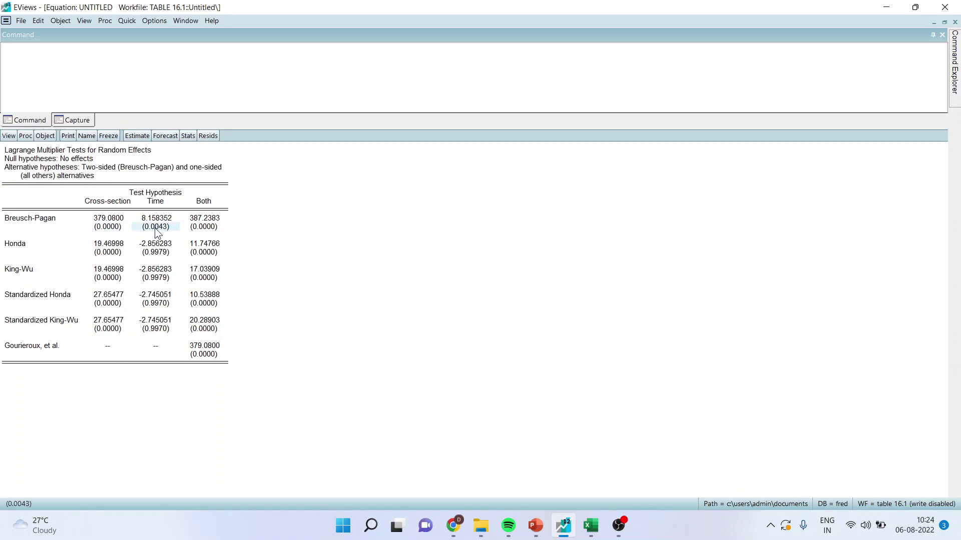
click(112, 229)
click(151, 228)
click(112, 229)
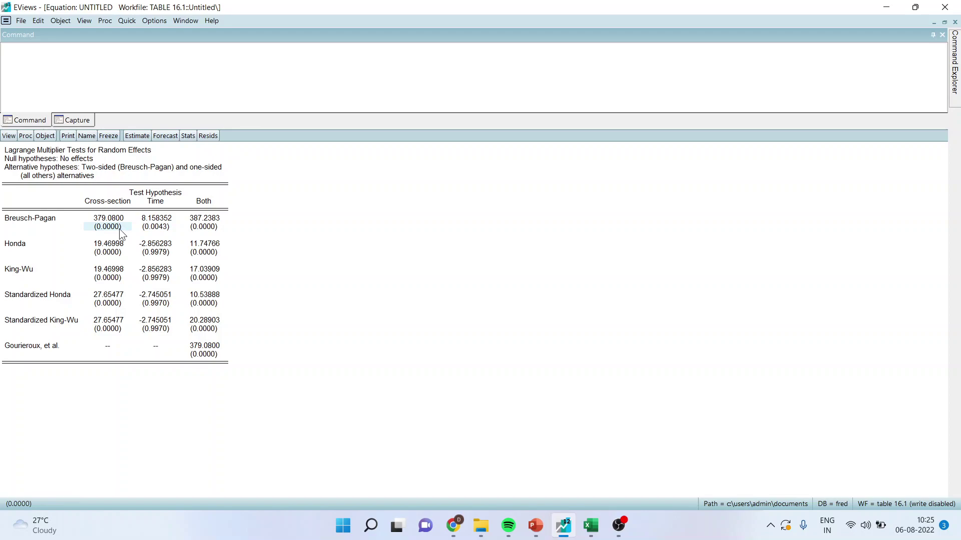
click(166, 230)
click(121, 230)
Copy the entire Lagrange Multiplier test table with the numbers as displayed.
click(94, 175)
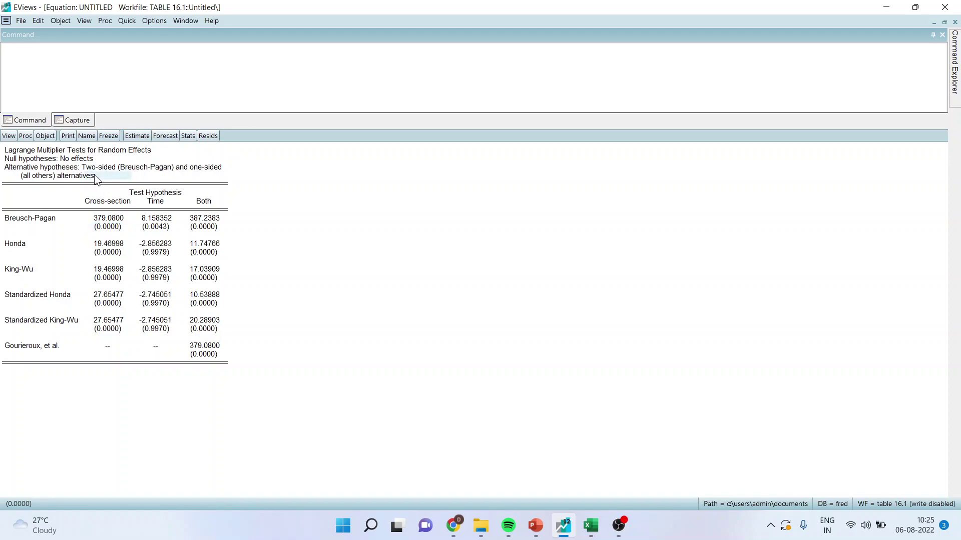
key(ctrl+a)
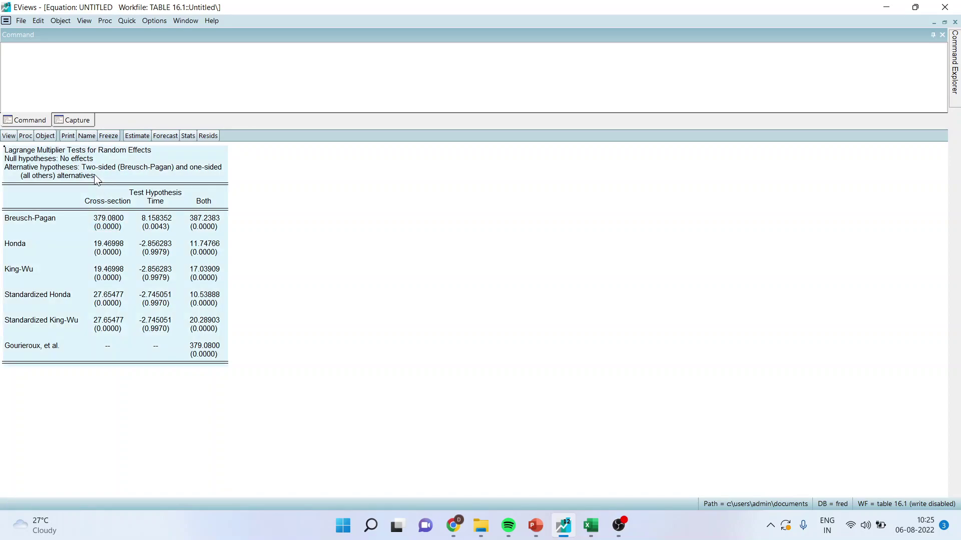
right_click(94, 175)
click(119, 183)
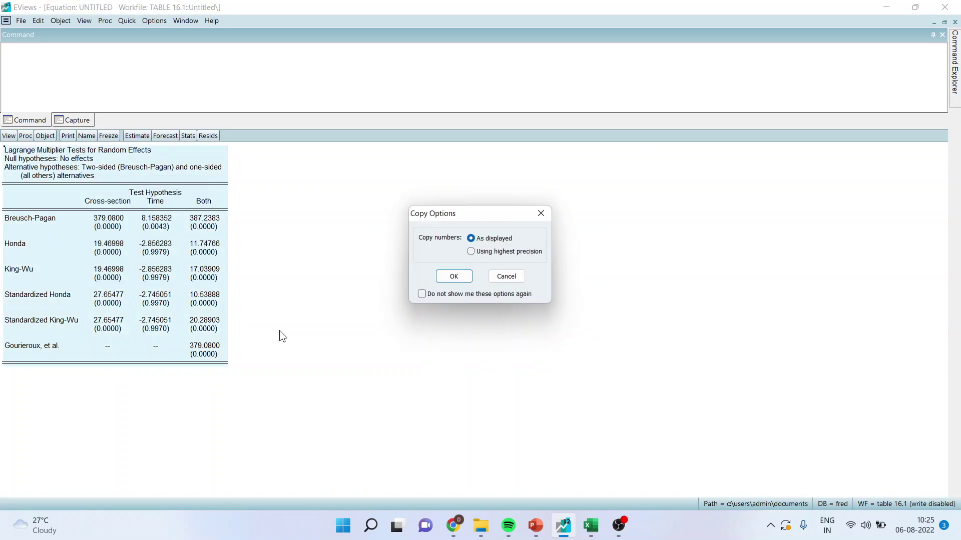
click(454, 277)
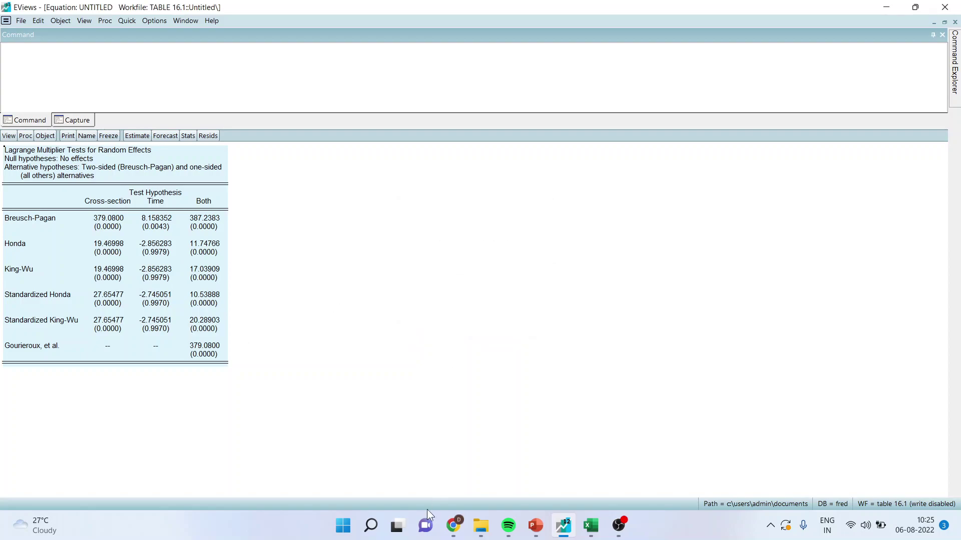
Open Word and create a blank document.
click(343, 525)
click(350, 82)
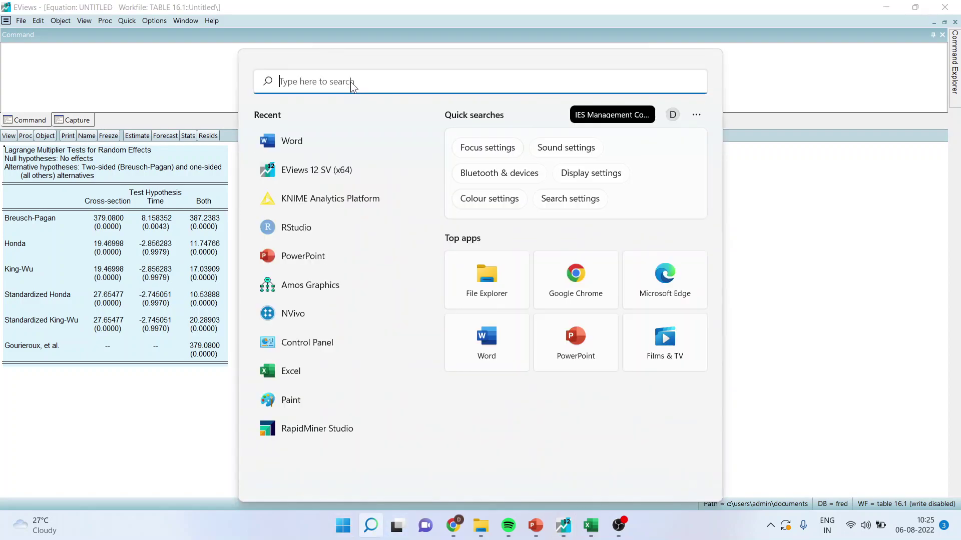
text(word)
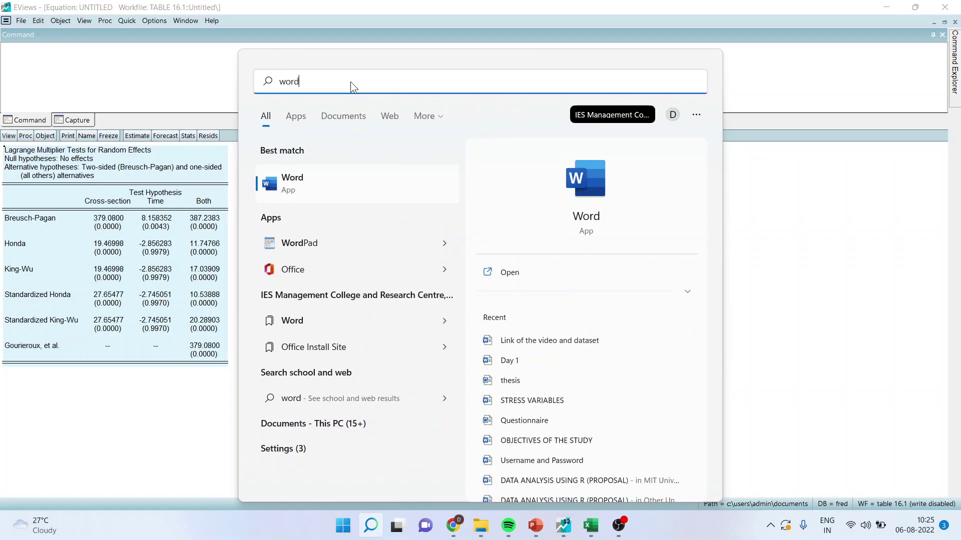
click(592, 223)
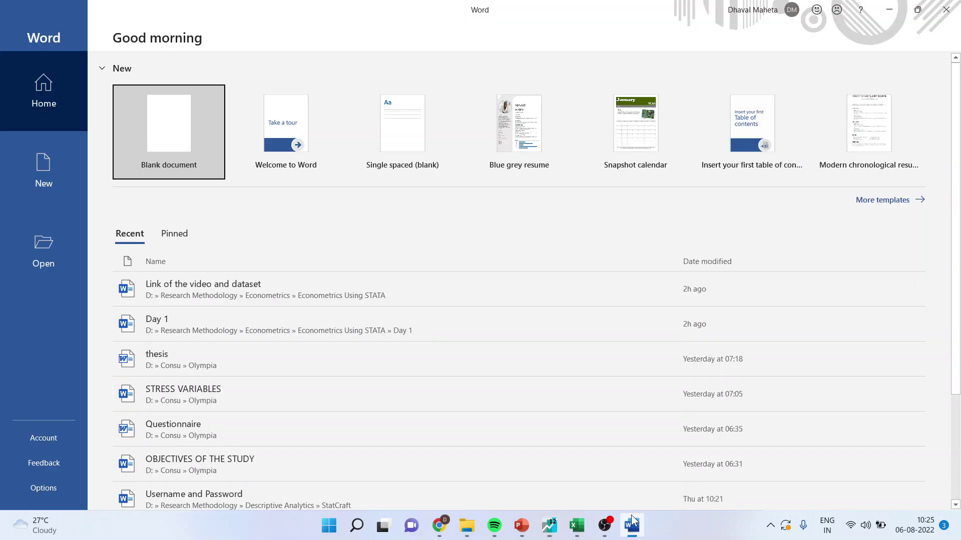
click(152, 143)
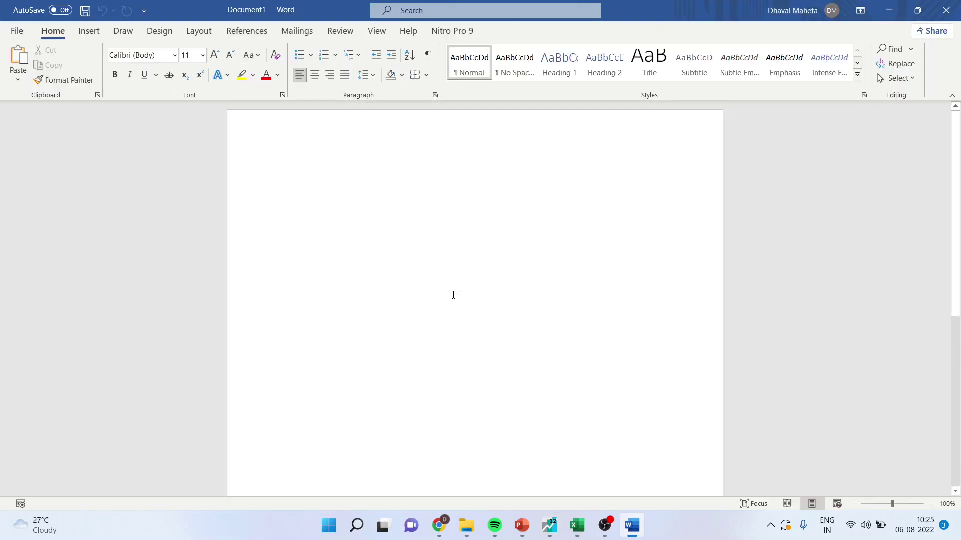
Enter "Null:" at the start of the document and enlarge the text to 22 pt.
text(Null)
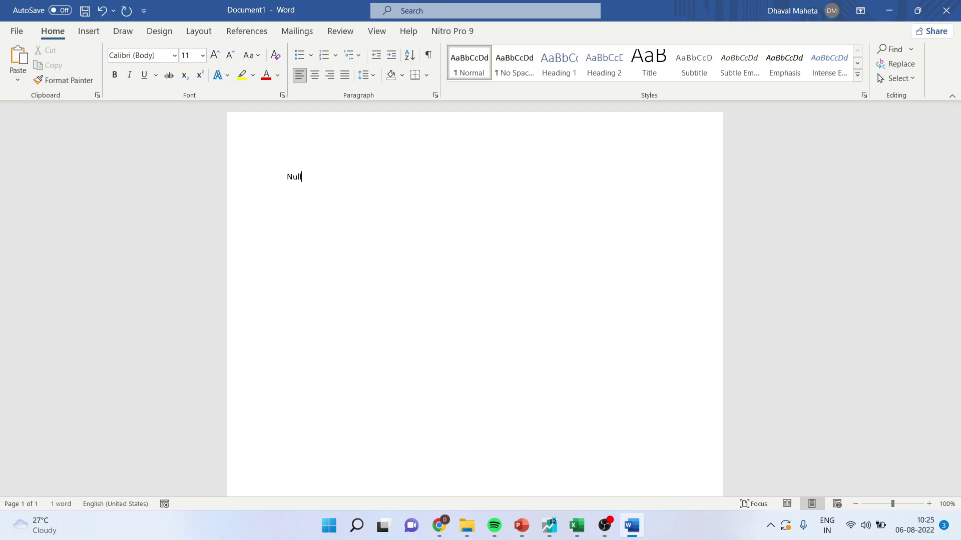
text(:)
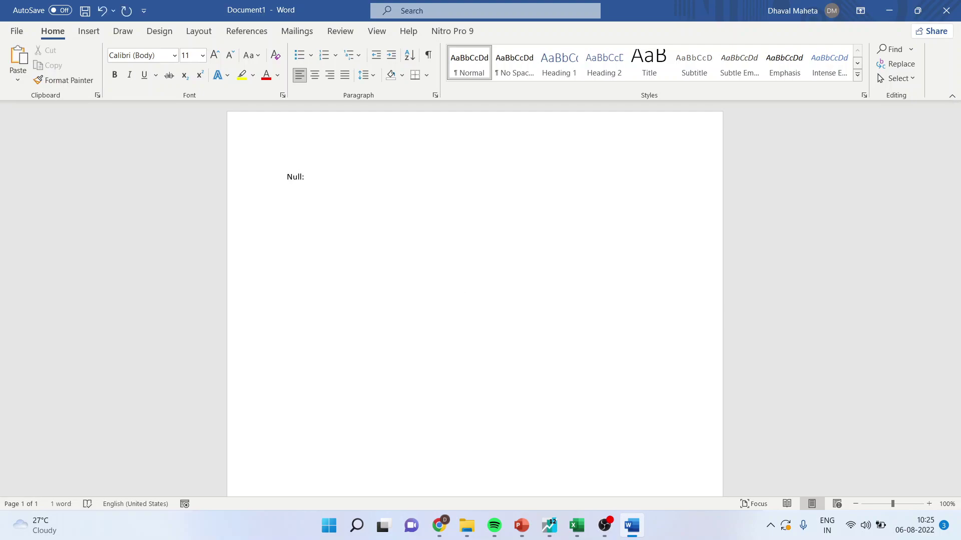
key(ctrl+a)
key(ctrl+shift+period)
key(ctrl+shift+period)
key(ctrl+shift+period)
key(ctrl+shift+period)
key(ctrl+shift+period)
key(ctrl+shift+period)
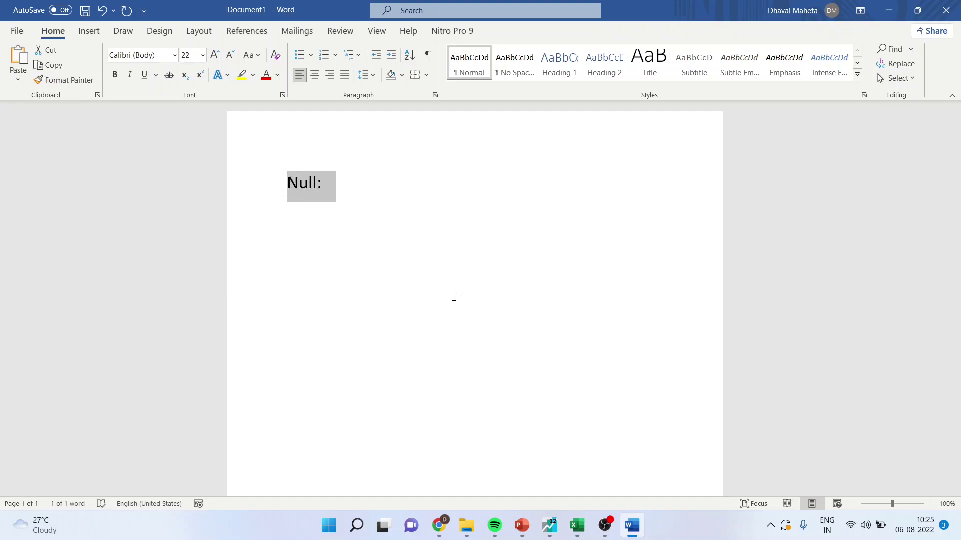
Complete the null hypothesis line after "Null:" with "Pooled Regression is better".
click(400, 196)
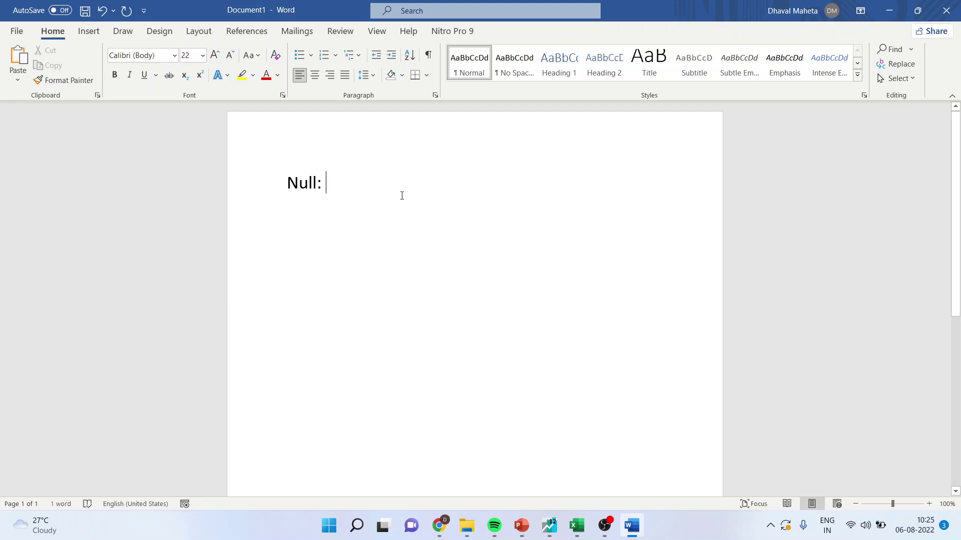
text(Pooled)
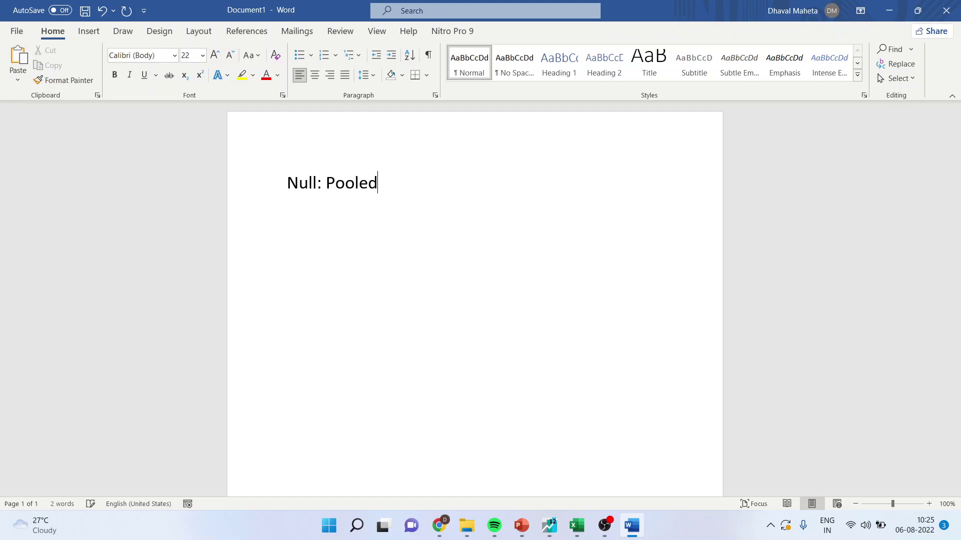
text( Regressio)
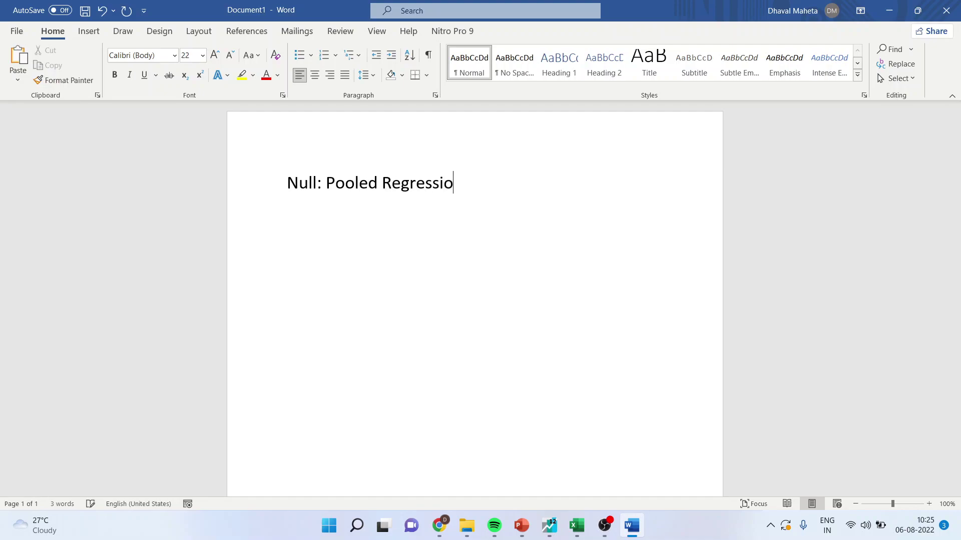
text(n is better )
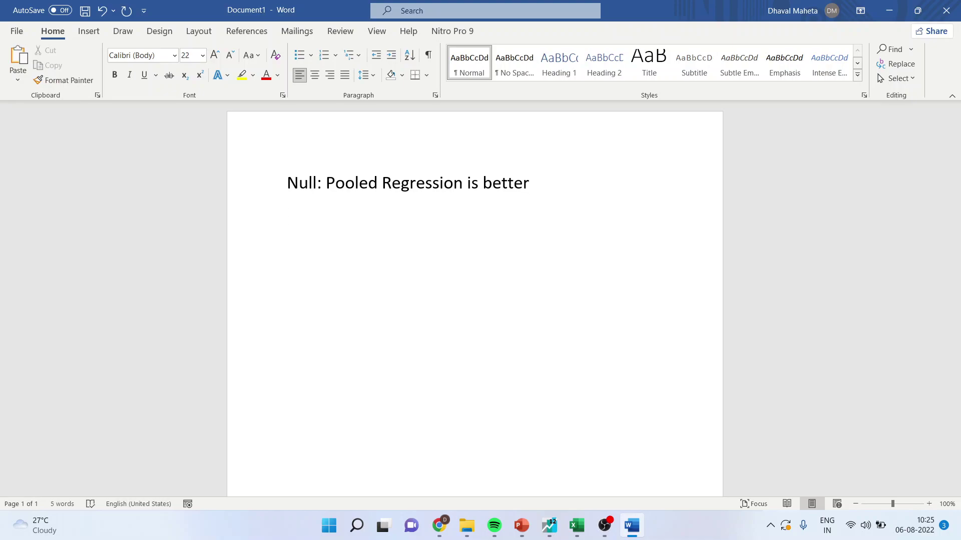
Add the line "Alt: FEM/REM are better" and paste the copied Lagrange Multiplier test table below it.
text(Alt)
text(: FEM/)
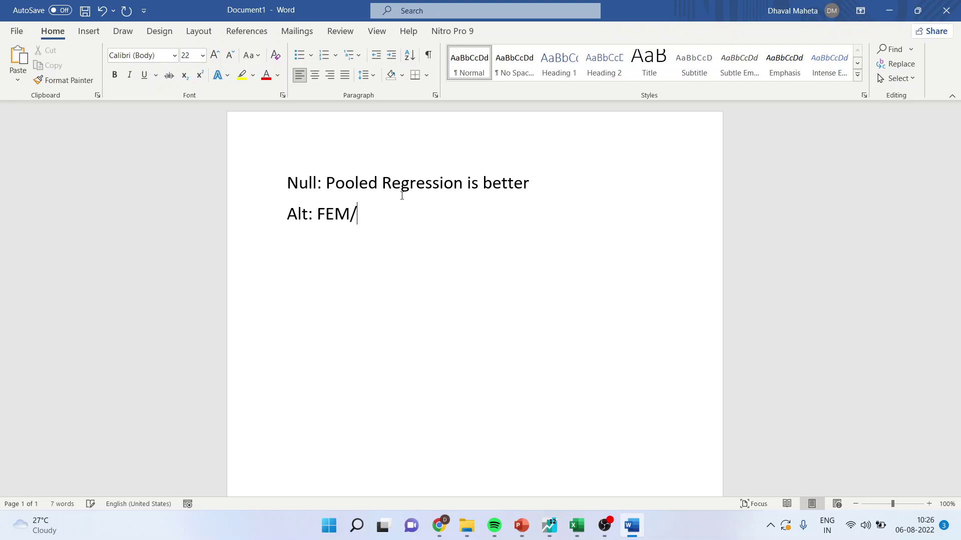
text(REM are b)
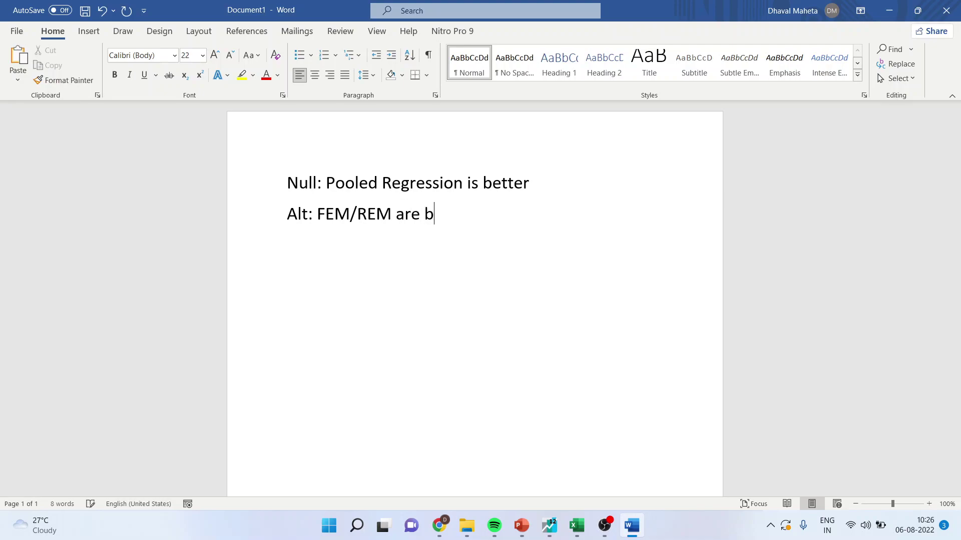
text(ette)
key(BackSpace)
text(ter)
key(ctrl+v)
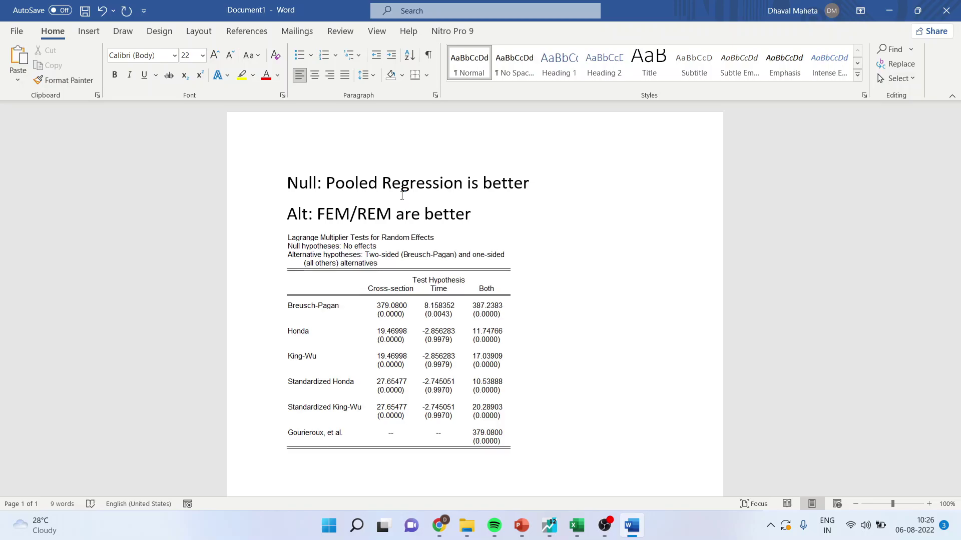
Below the table, write "As the p-value of Breush Pagan Test for cross section and Time element is less than 0.05".
key(Return)
text(As t)
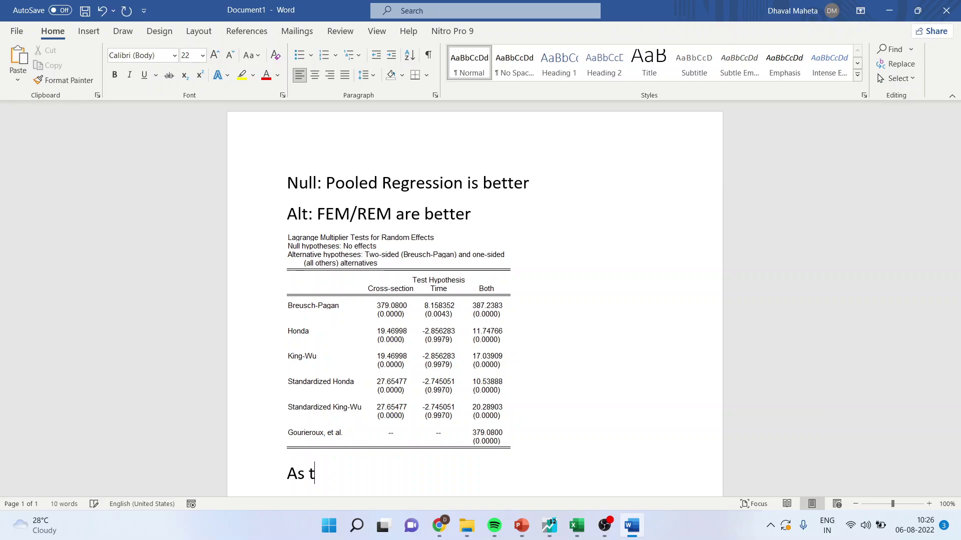
text(he p-value of Breush)
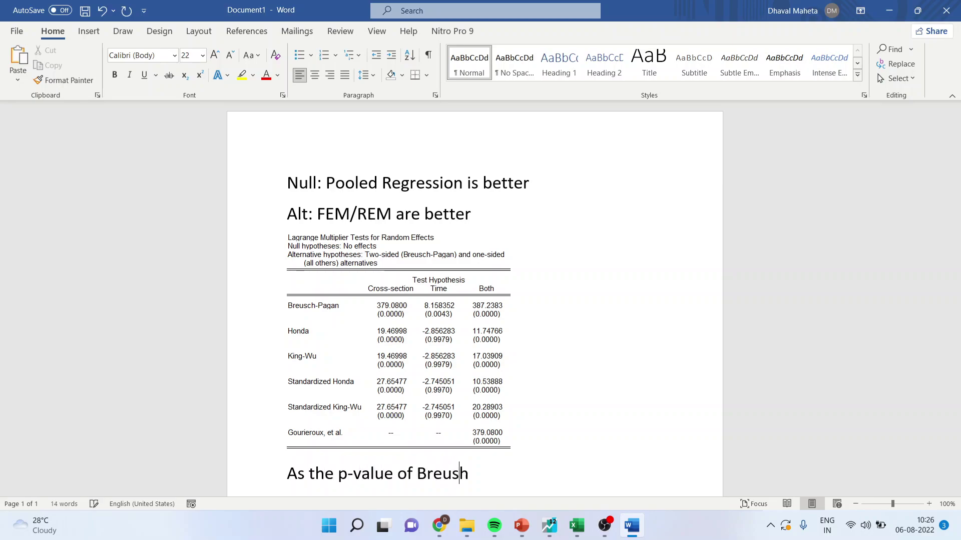
text( Pagan)
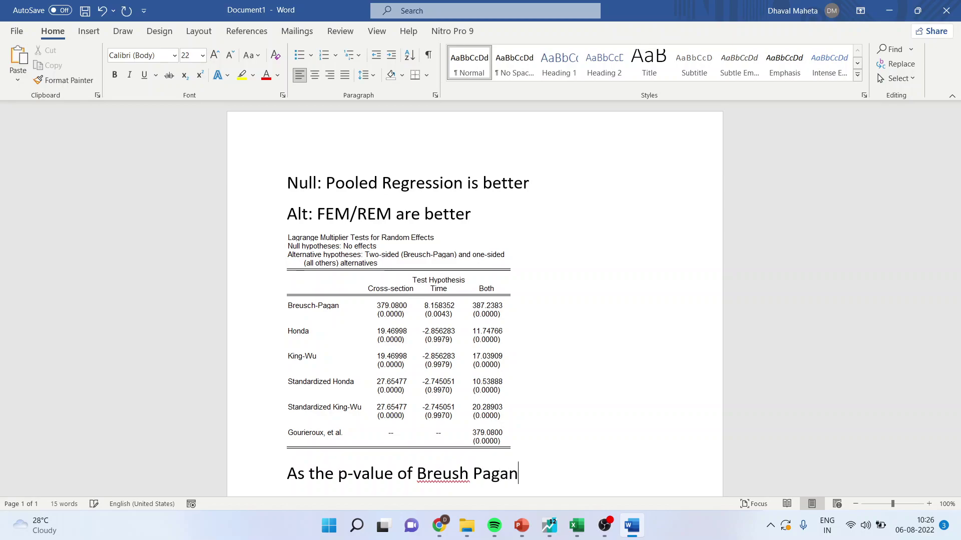
text( Testffo)
key(BackSpace)
key(BackSpace)
text(or cross)
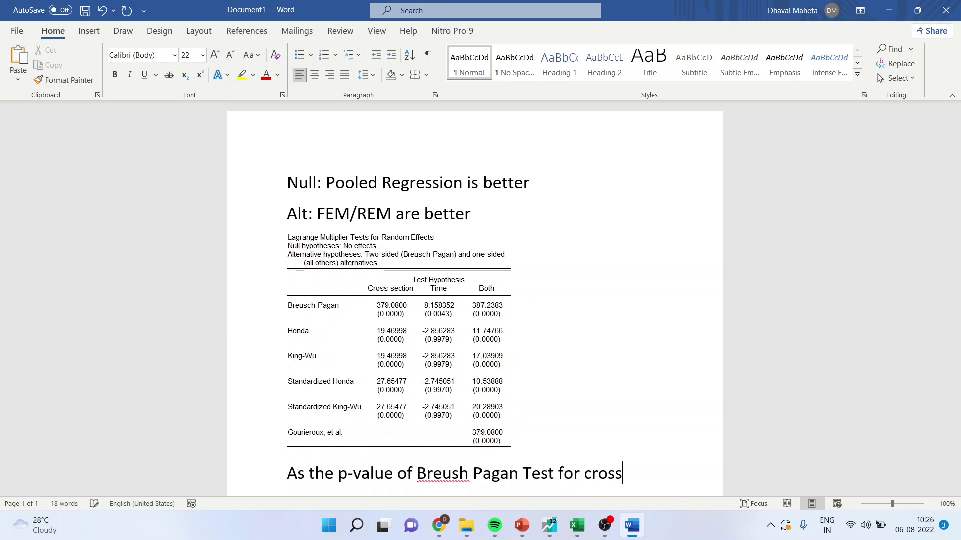
text( section and Time)
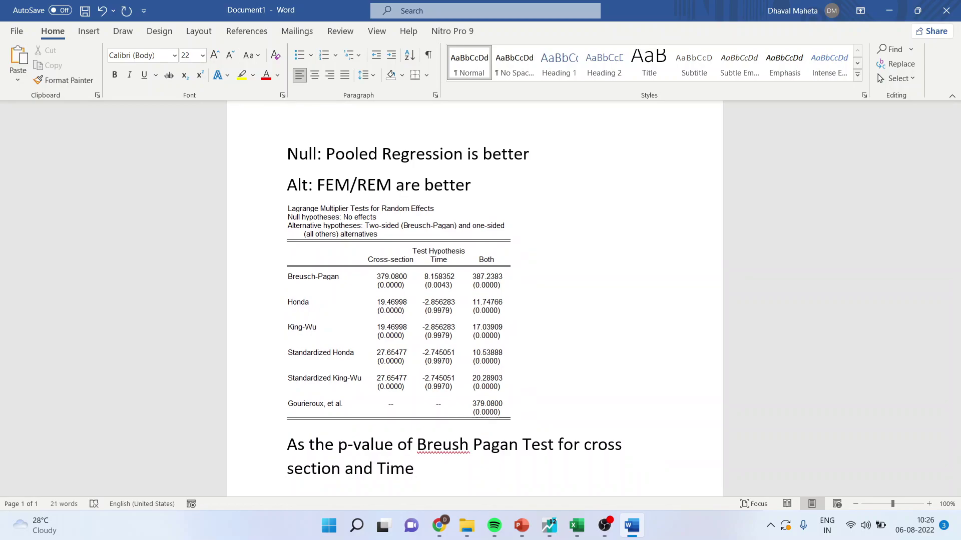
text( element)
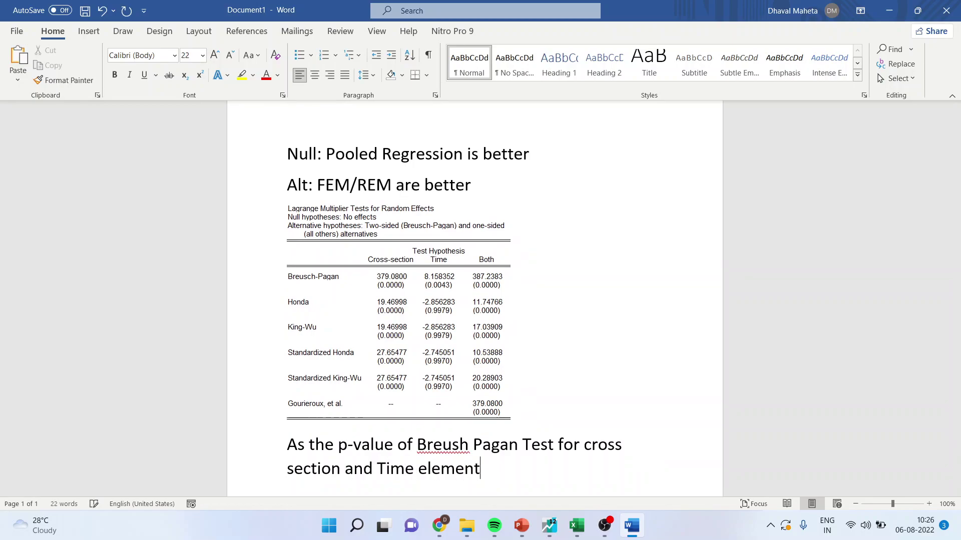
text( is less than )
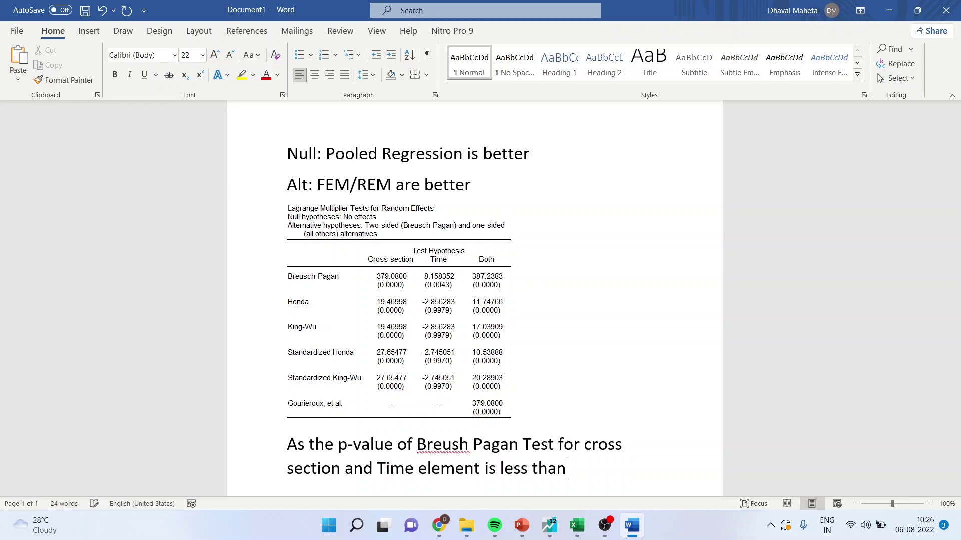
text(0.05)
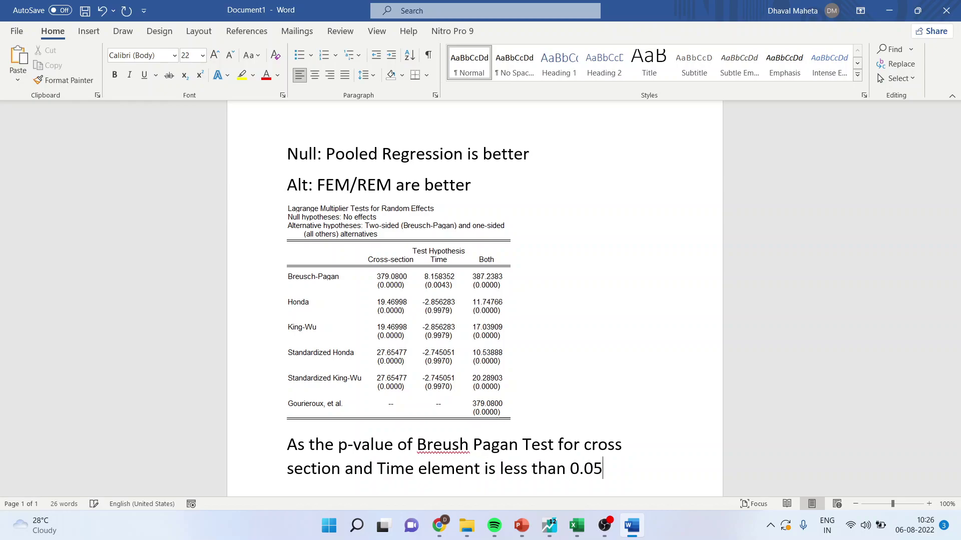
Continue the sentence with "so we reject null hypothesis which means that pooled ols is not stable.".
text( so we reje)
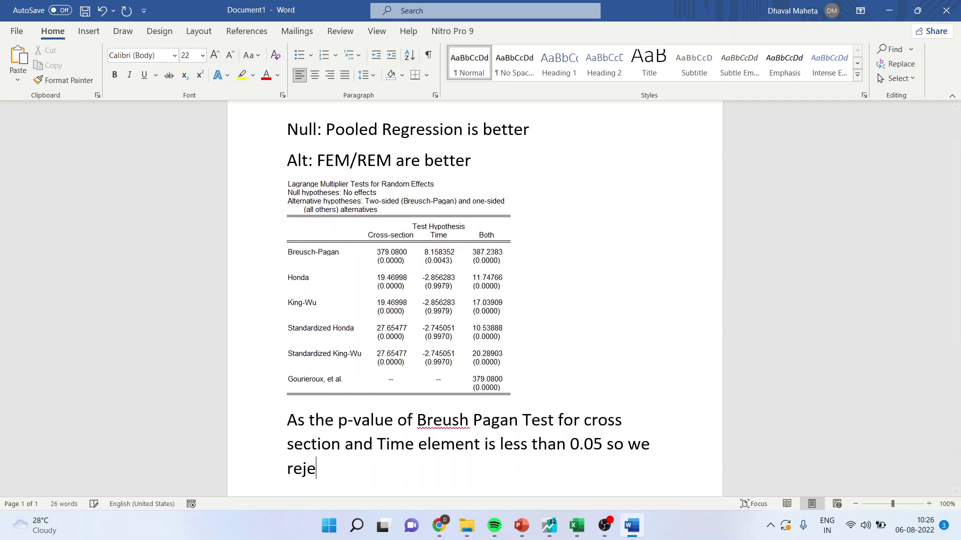
text(ct null hypothesi)
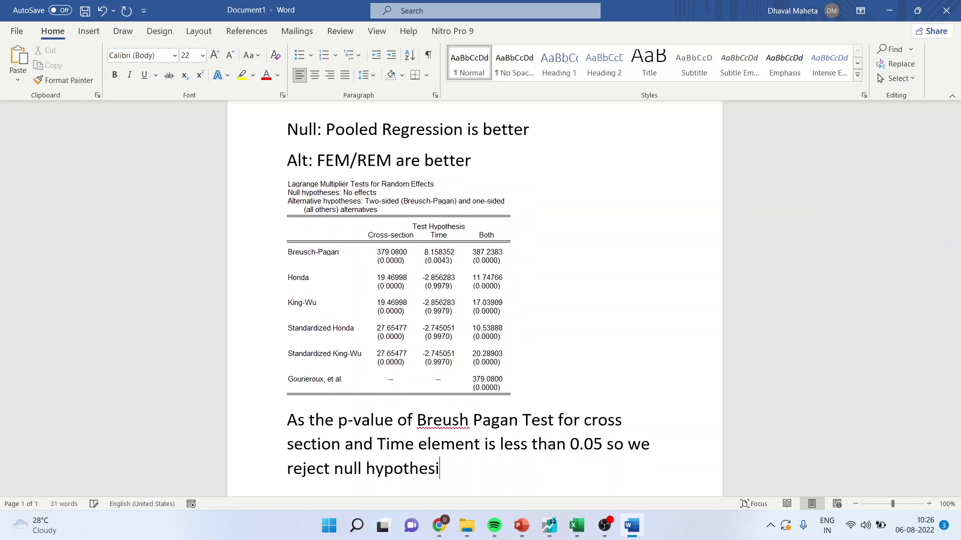
text(s which mean)
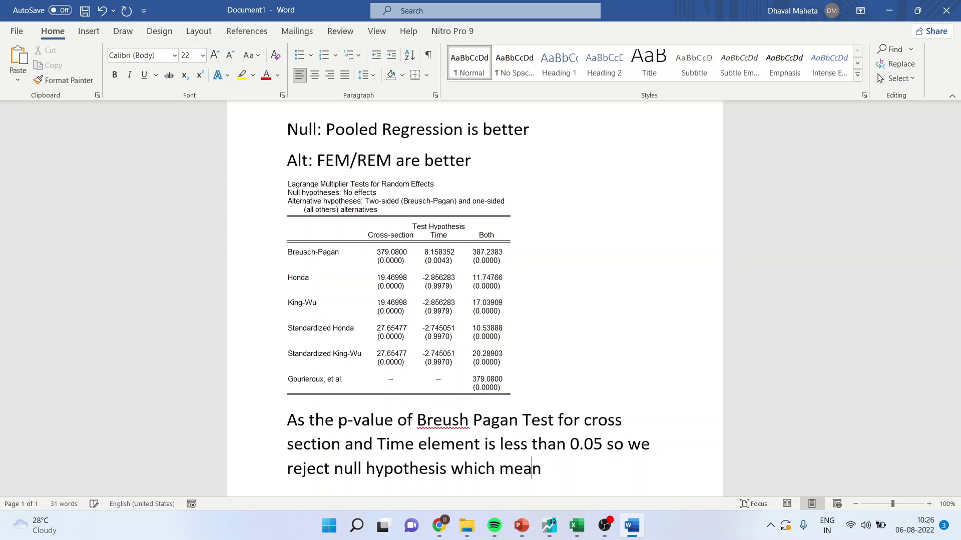
text(s that)
text( th)
key(BackSpace)
key(BackSpace)
text(pooled ols)
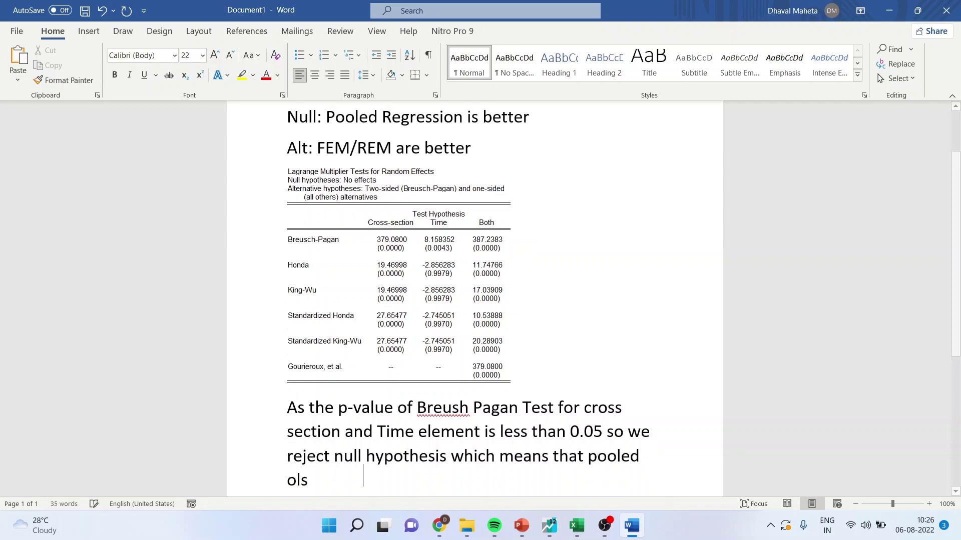
text( is not )
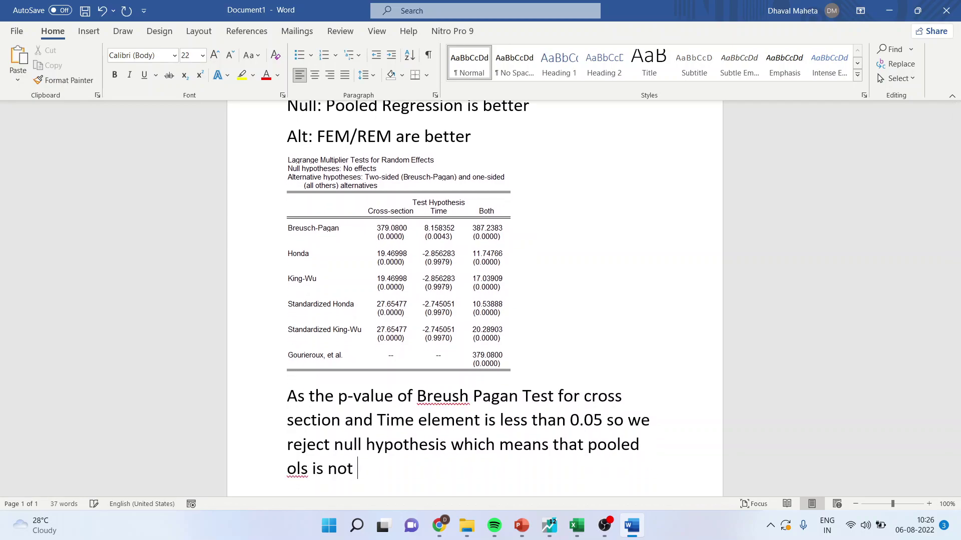
text(stable. We w)
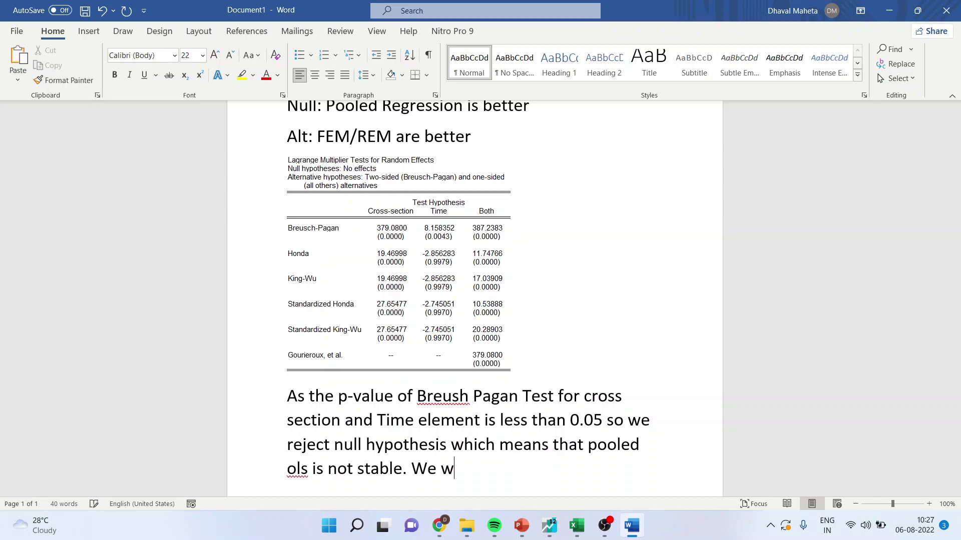
Finish the interpretation with the sentence "We will have to consider FEM/REM in our regression.".
text(ill have to c)
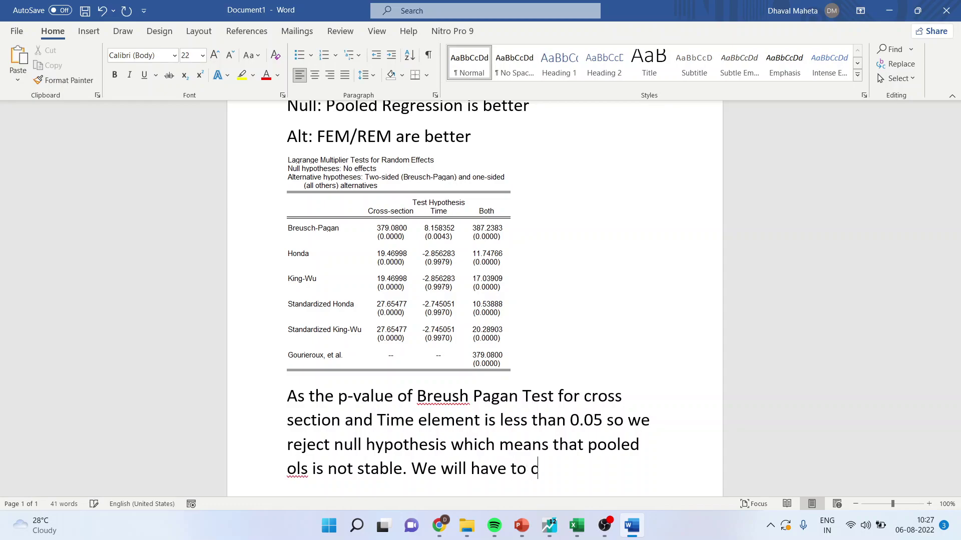
text(onsider F)
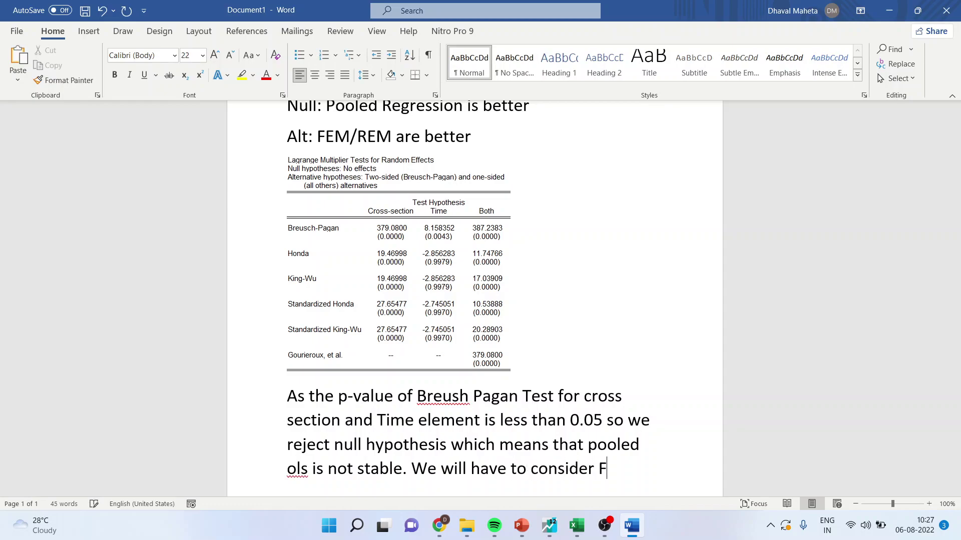
text(EM/REM)
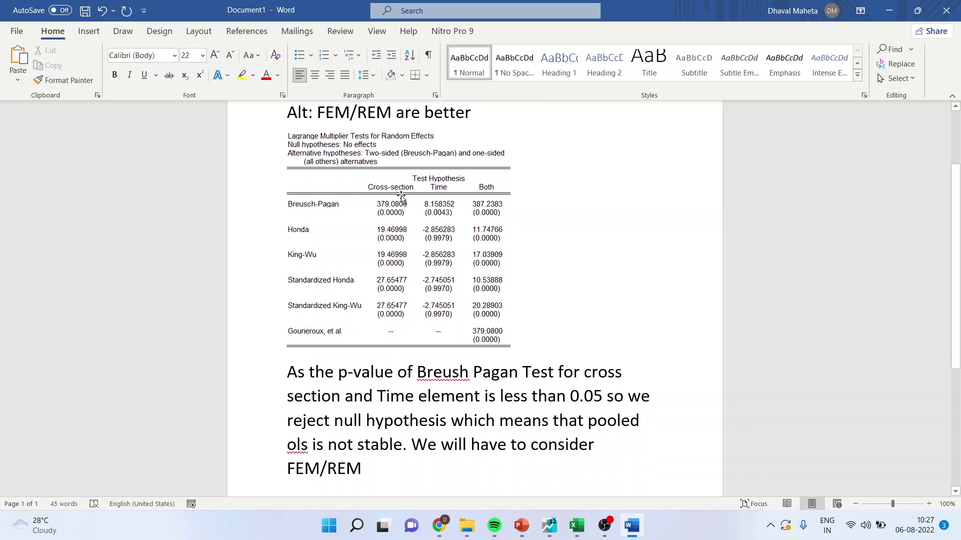
text( in our)
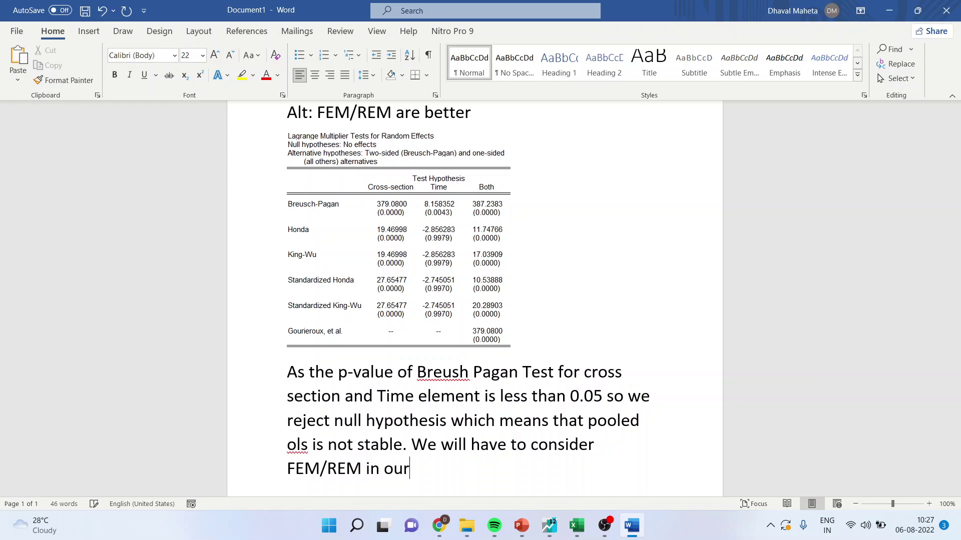
text( regression)
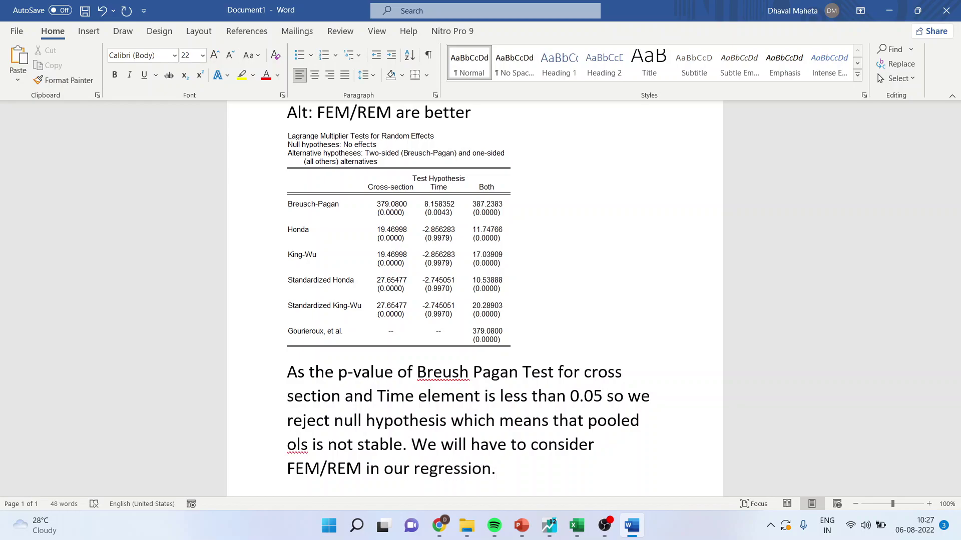
text(.)
Switch to the PowerPoint presentation and show the closing "Thank You" slide as a full-screen slide show.
click(531, 524)
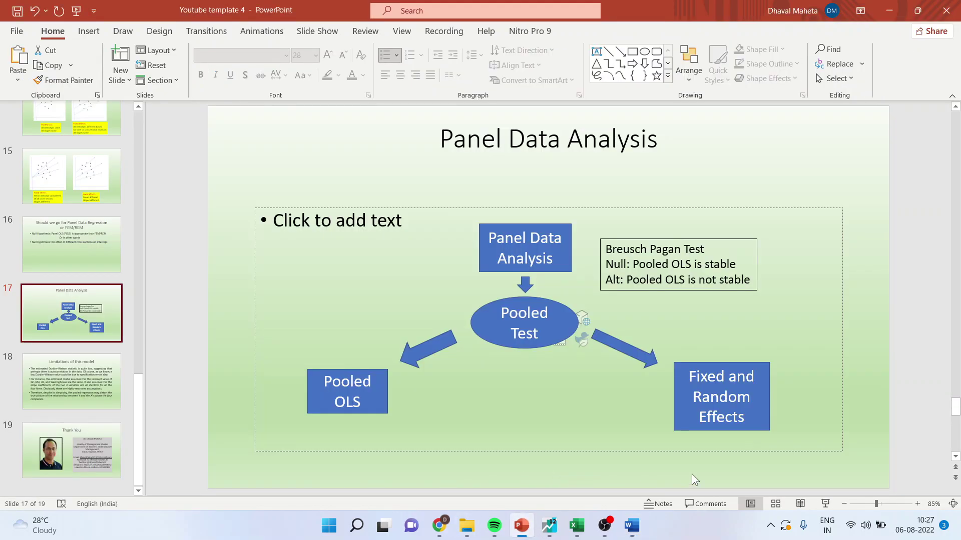
click(111, 452)
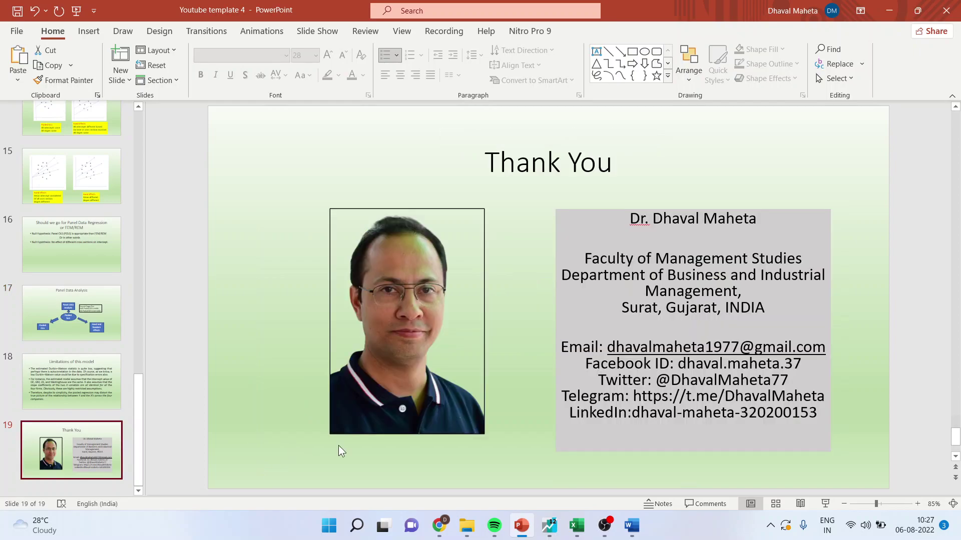
click(824, 504)
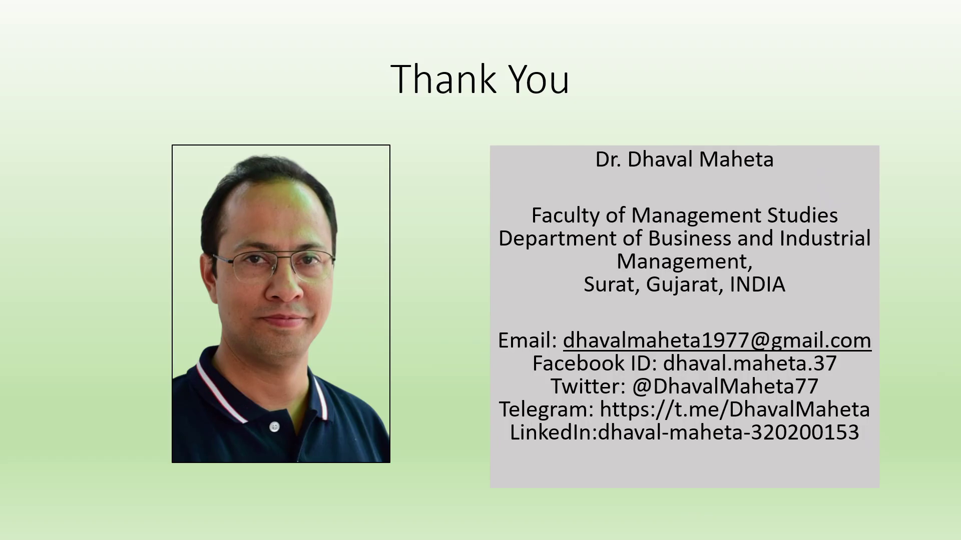